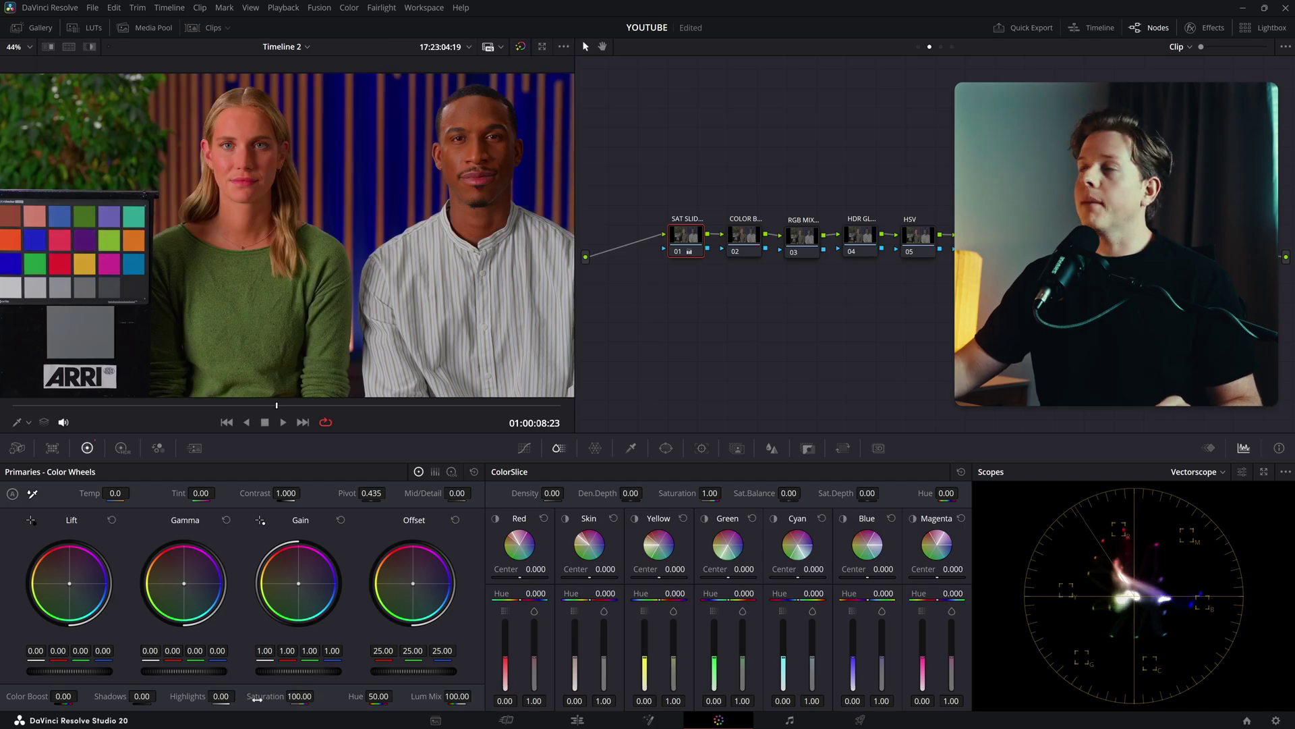
# - Reset node 01's Saturation to default, then toggle the node off and on to compare
pyautogui.doubleClick(259, 695)
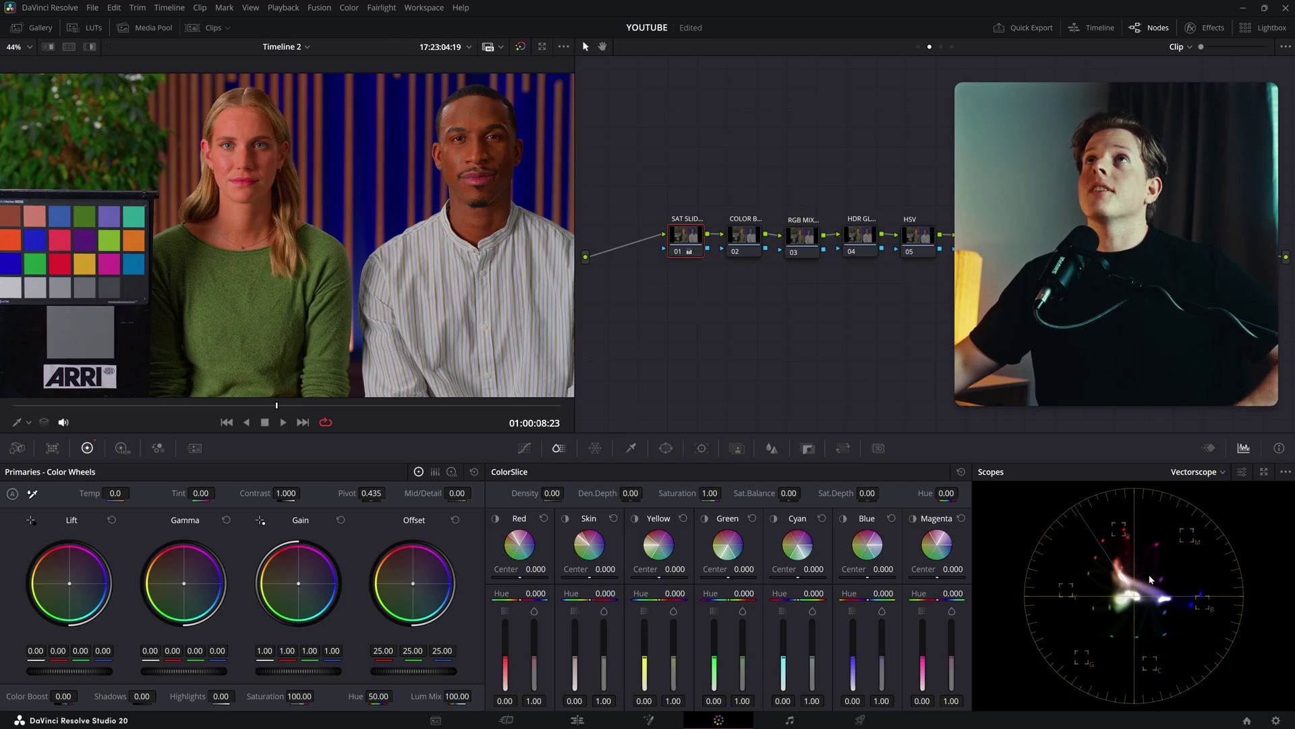
pyautogui.scroll(5, 352, 203)
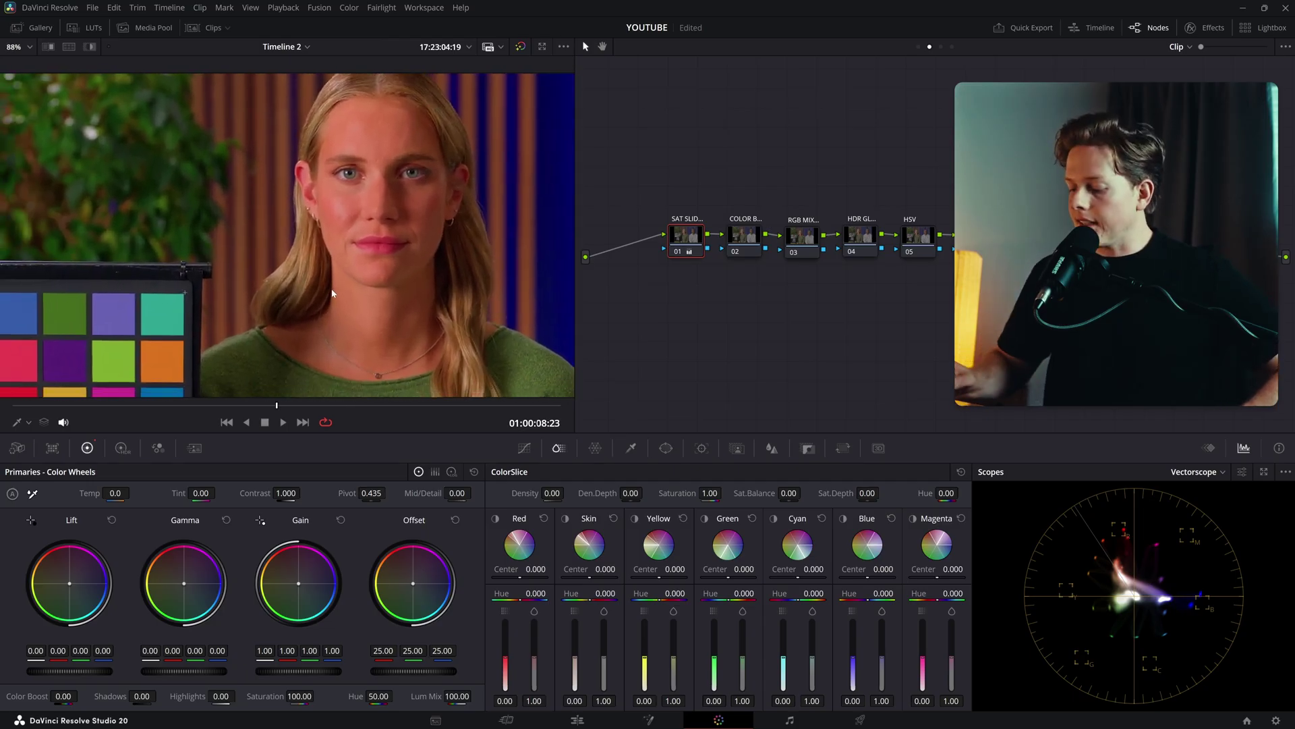
pyautogui.hotkey('ctrl', 'd')
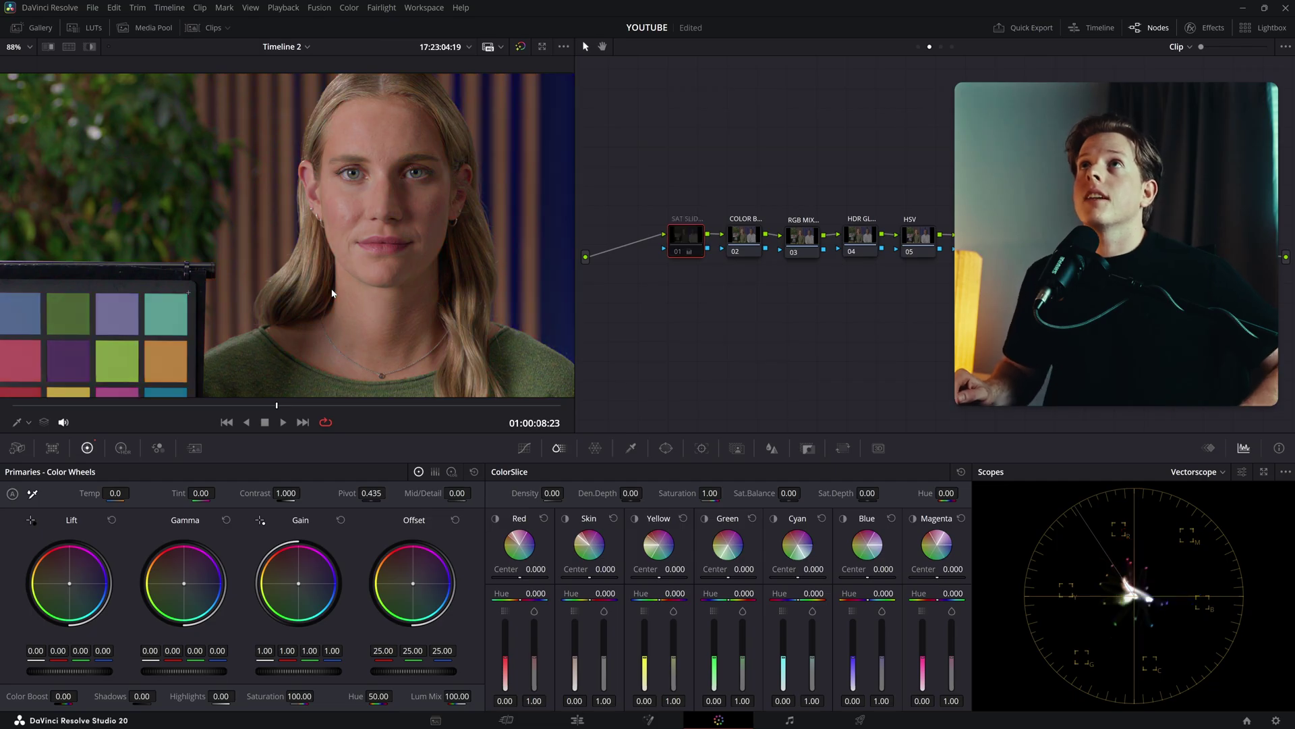
pyautogui.hotkey('ctrl', 'd')
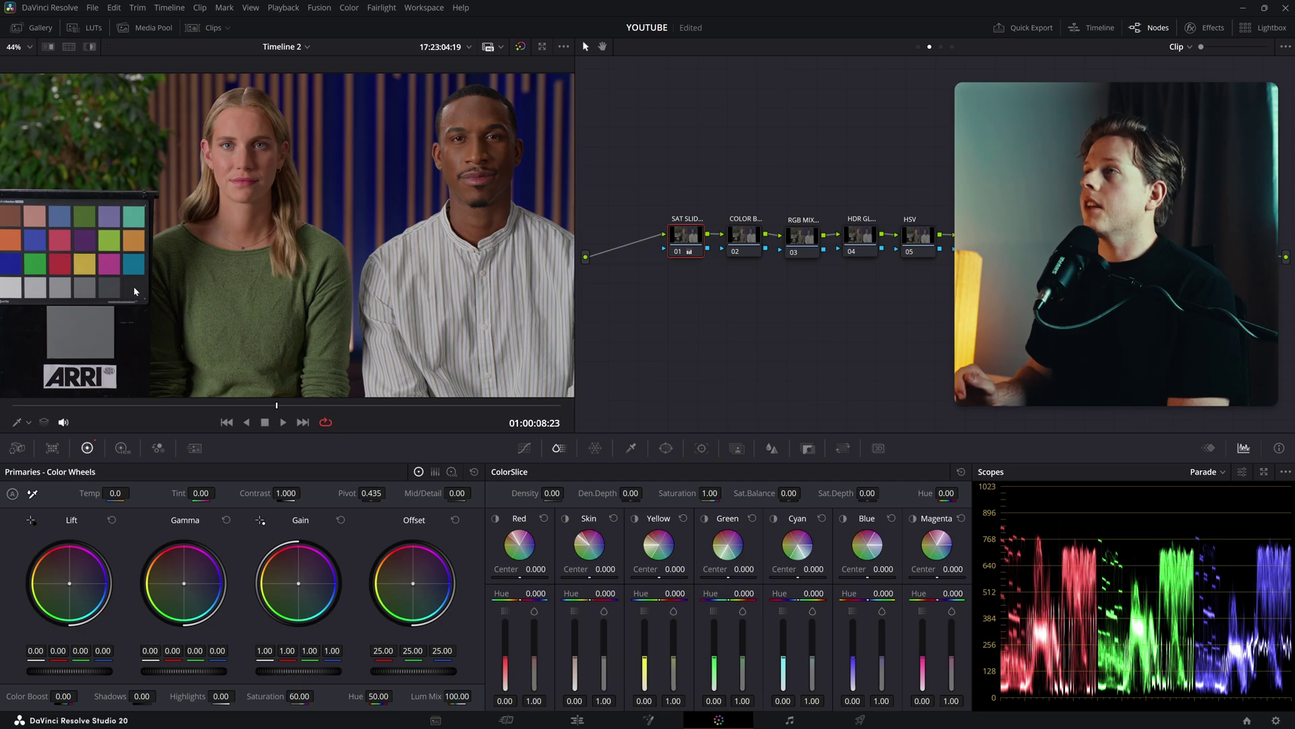
# - Disable node 01 and open a floating vectorscope window
pyautogui.hotkey('ctrl', 'd')
pyautogui.hotkey('ctrl', 'd')
pyautogui.hotkey('ctrl', 'd')
pyautogui.hotkey('ctrl', 'd')
pyautogui.hotkey('ctrl', 'd')
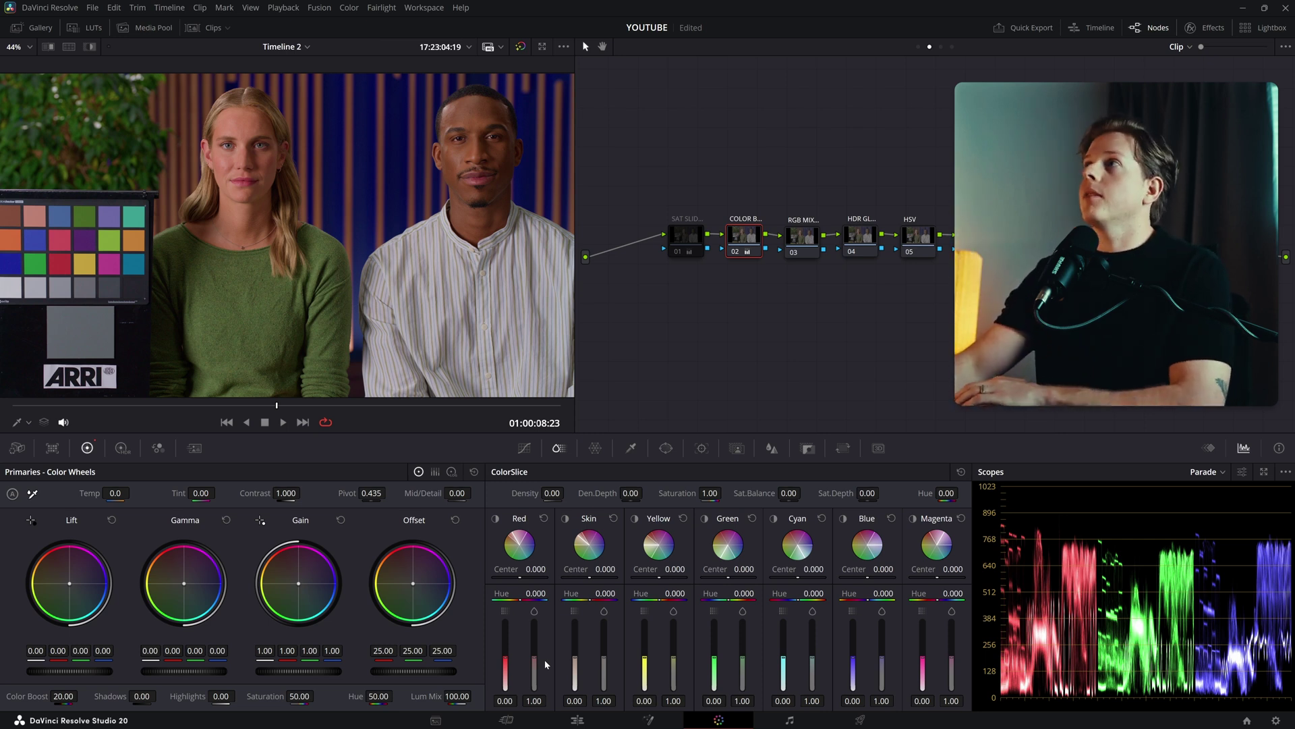
pyautogui.hotkey('ctrl', 'shift', 'w')
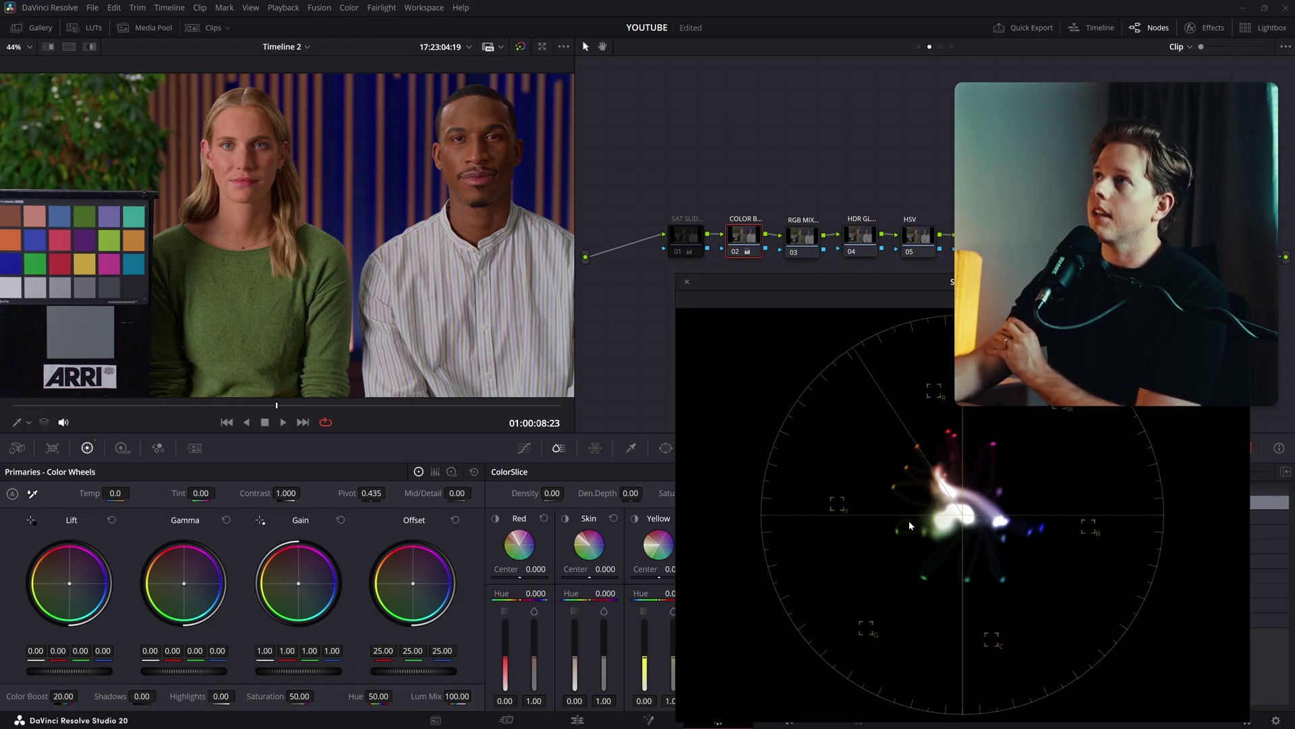
# - Select node 01 and toggle its saturation grade off and on to compare
pyautogui.click(738, 251)
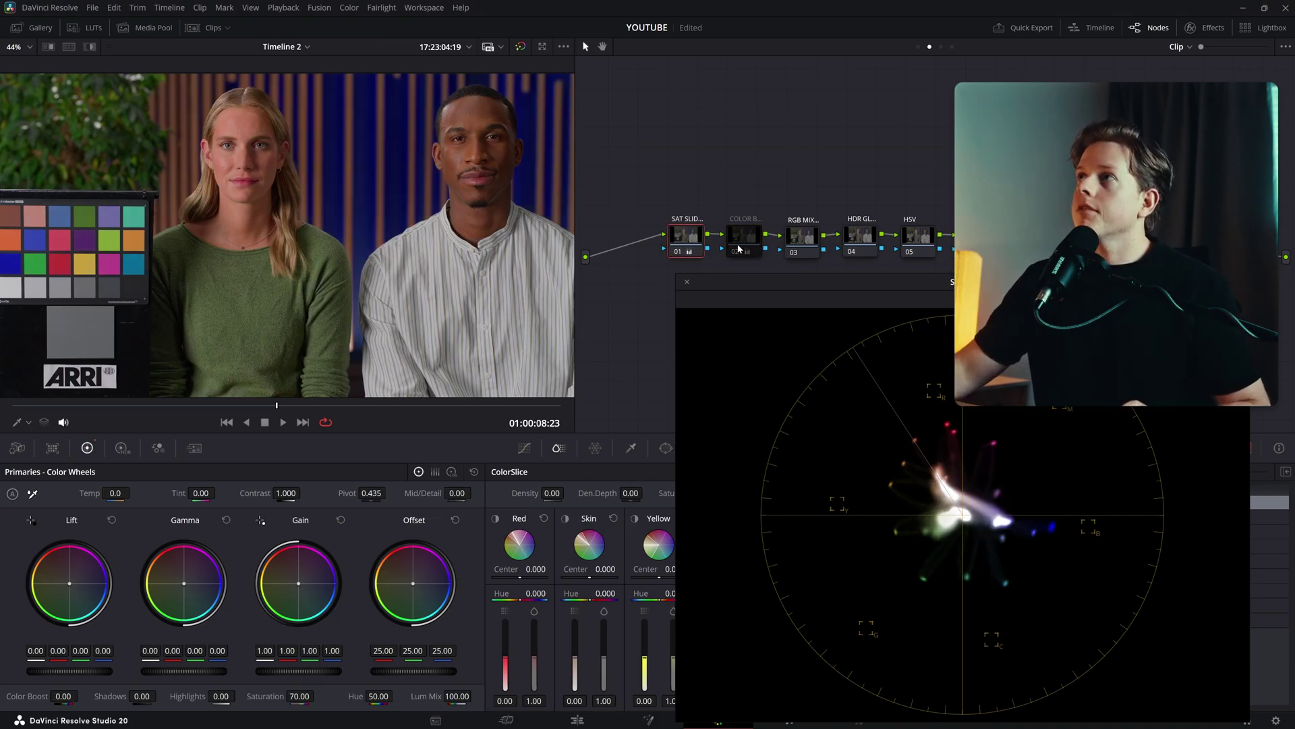
pyautogui.hotkey('ctrl', 'd')
pyautogui.hotkey('ctrl', 'd')
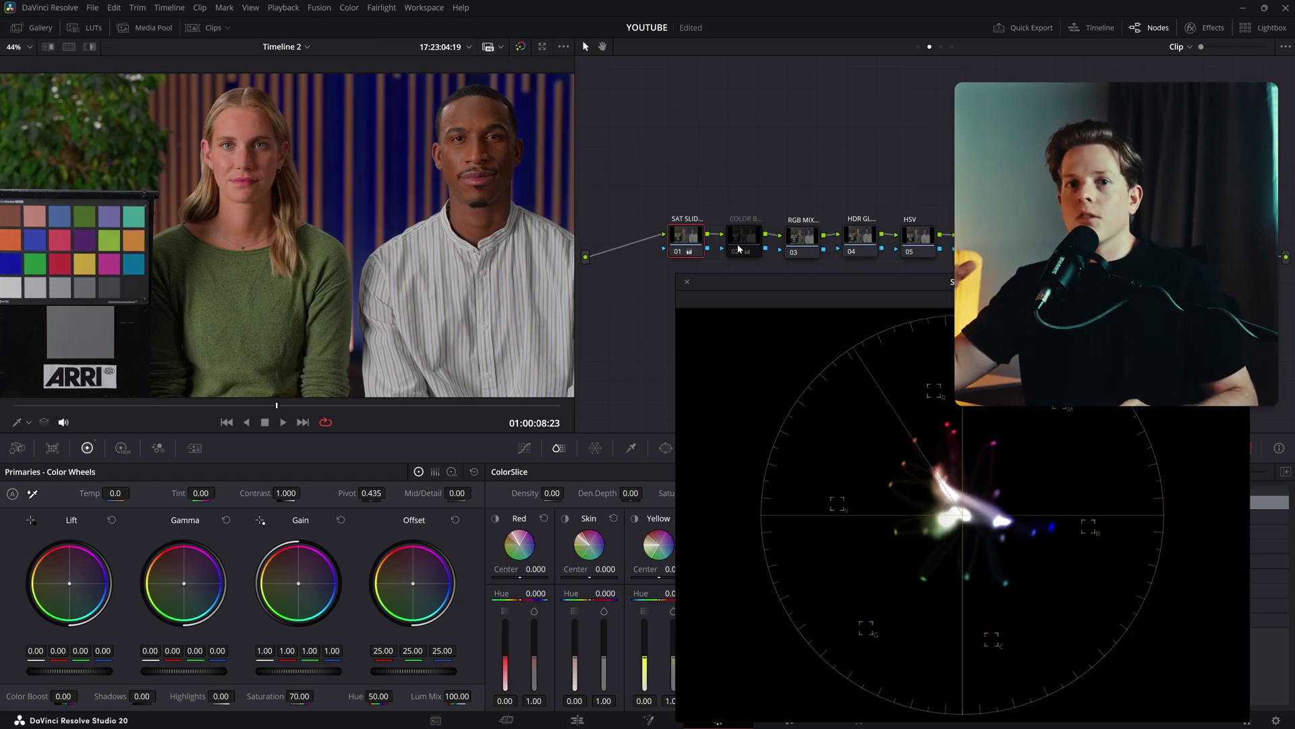
pyautogui.hotkey('ctrl', 'd')
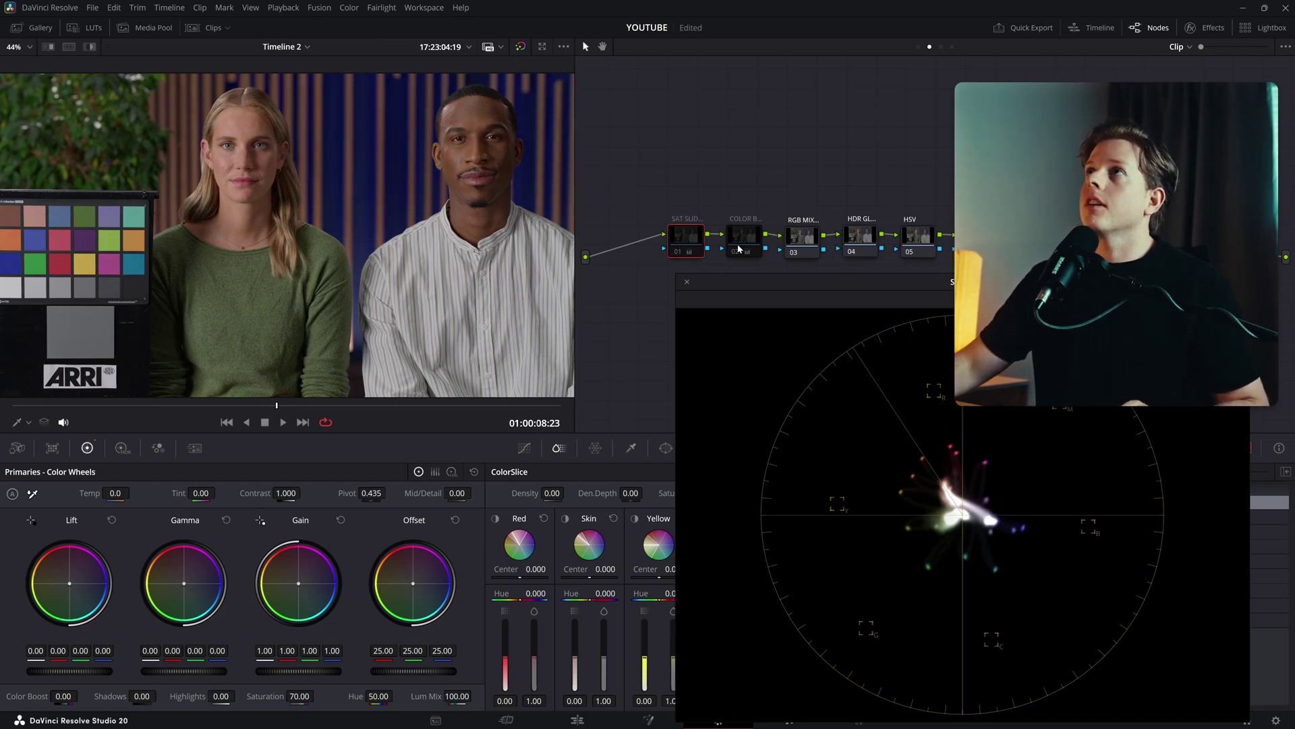
# - Select the Color Boost node and toggle it off and on to compare
pyautogui.click(740, 252)
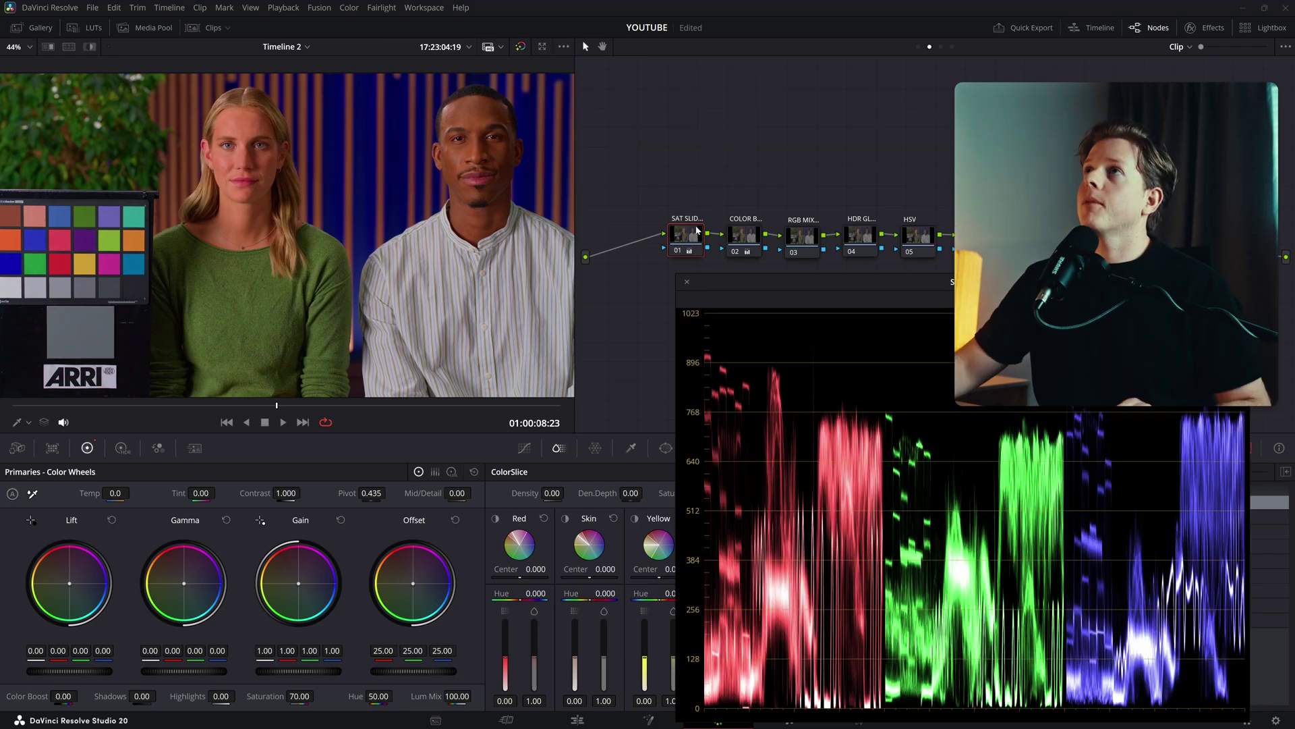
pyautogui.click(755, 240)
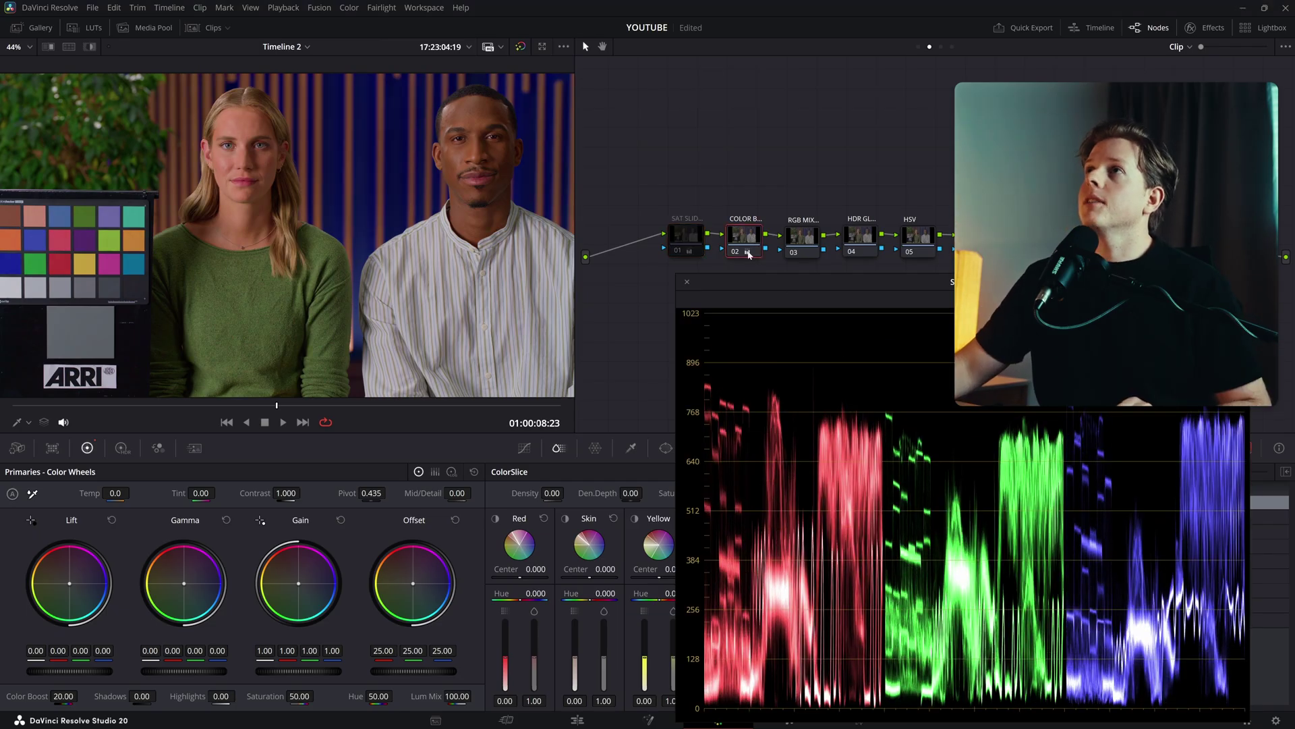
pyautogui.hotkey('ctrl', 'd')
pyautogui.hotkey('ctrl', 'd')
pyautogui.hotkey('ctrl', 'd')
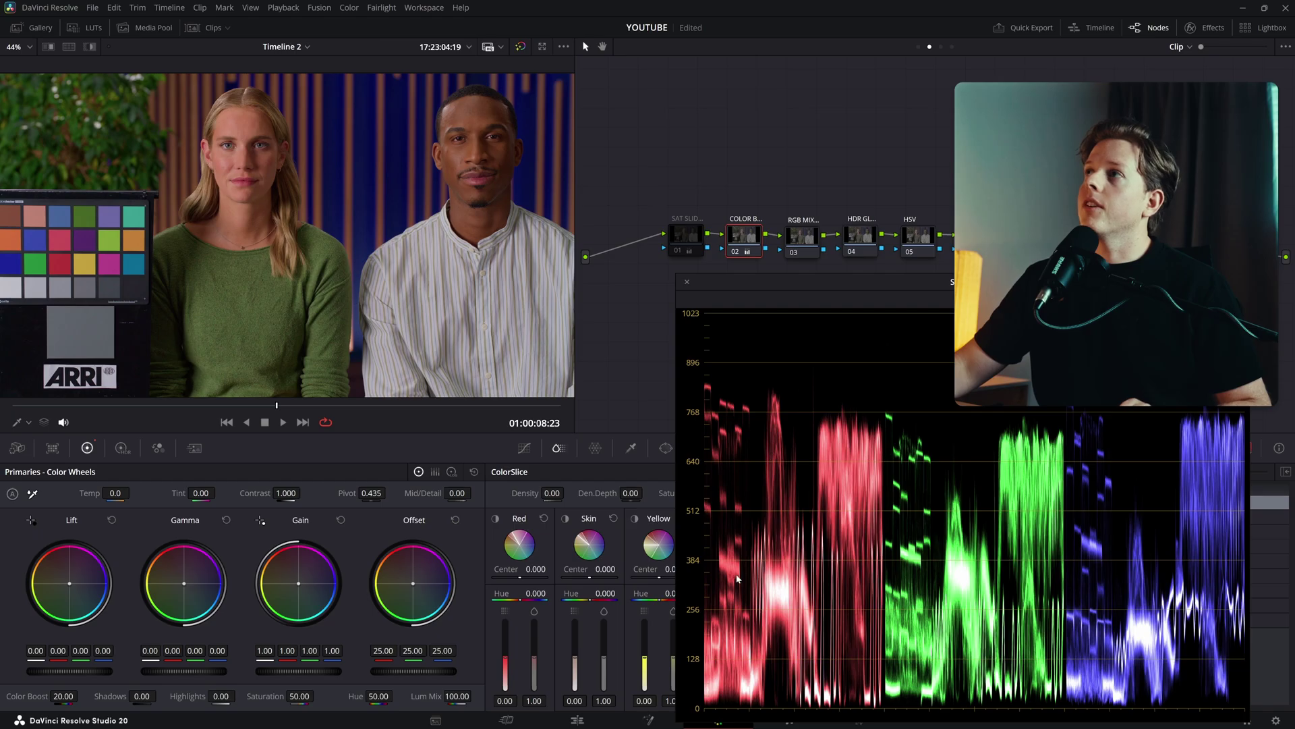
pyautogui.hotkey('ctrl', 'd')
pyautogui.hotkey('ctrl', 'd')
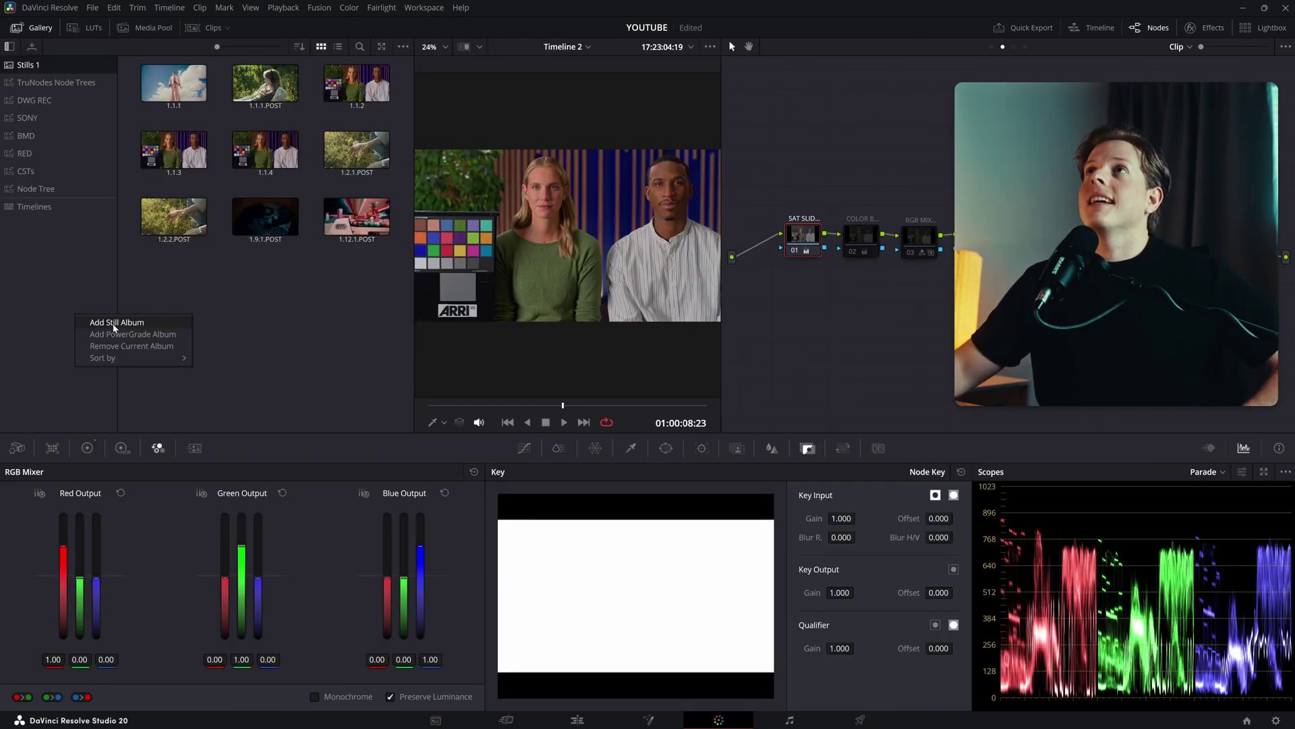
# - Create a new Stills 2 album, close the Gallery, and select the HDR Global node
pyautogui.rightClick(499, 283)
pyautogui.click(528, 288)
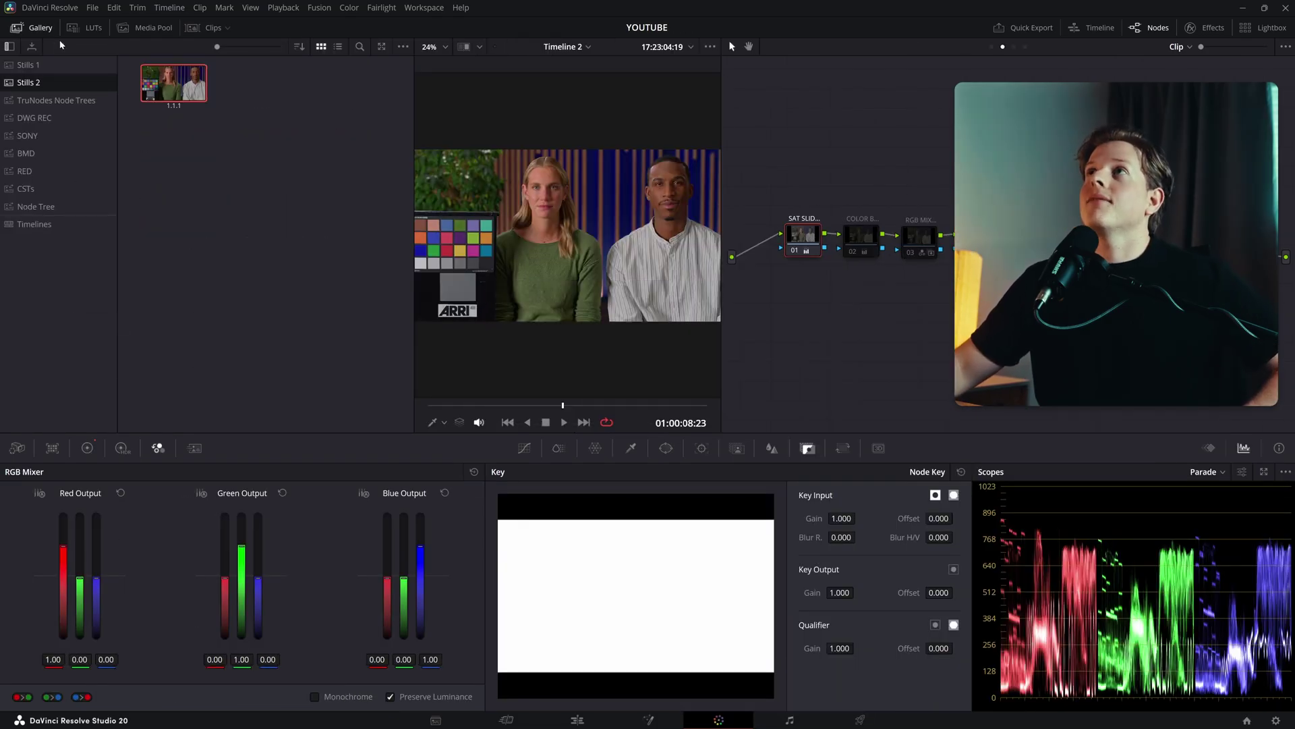
pyautogui.click(34, 28)
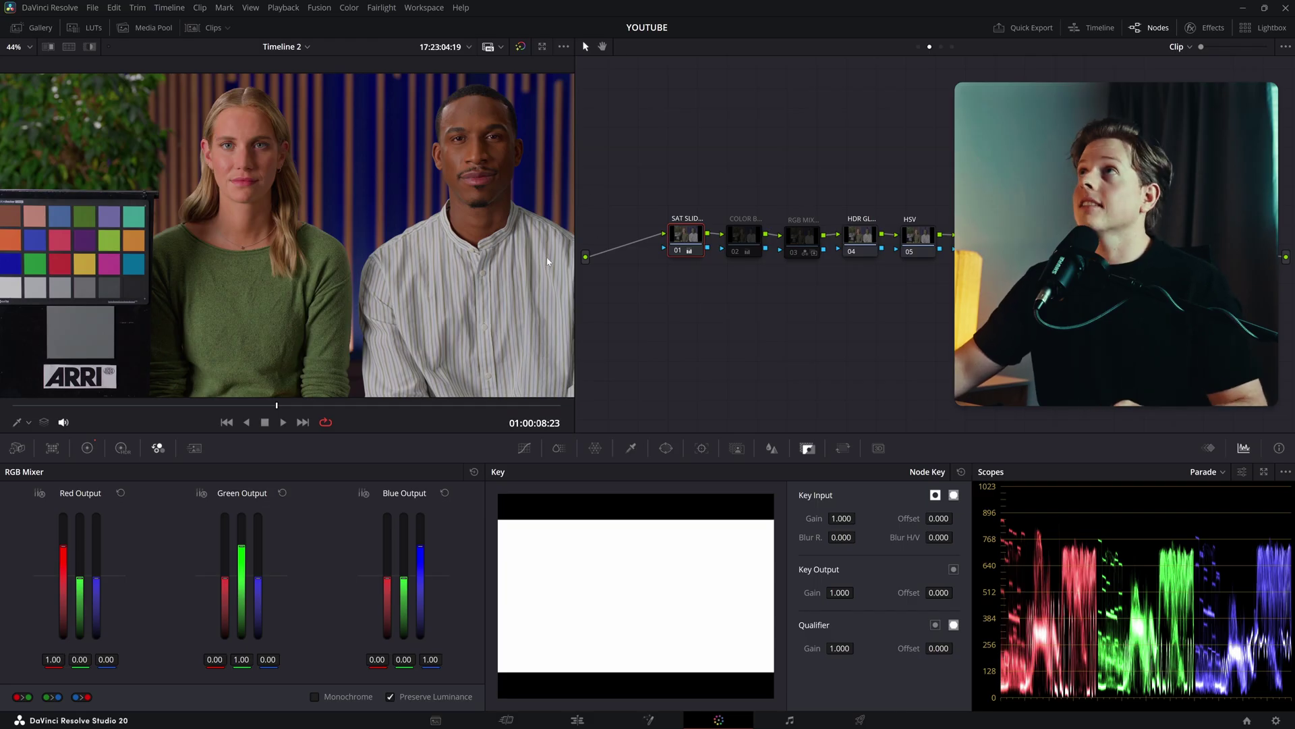
pyautogui.click(877, 252)
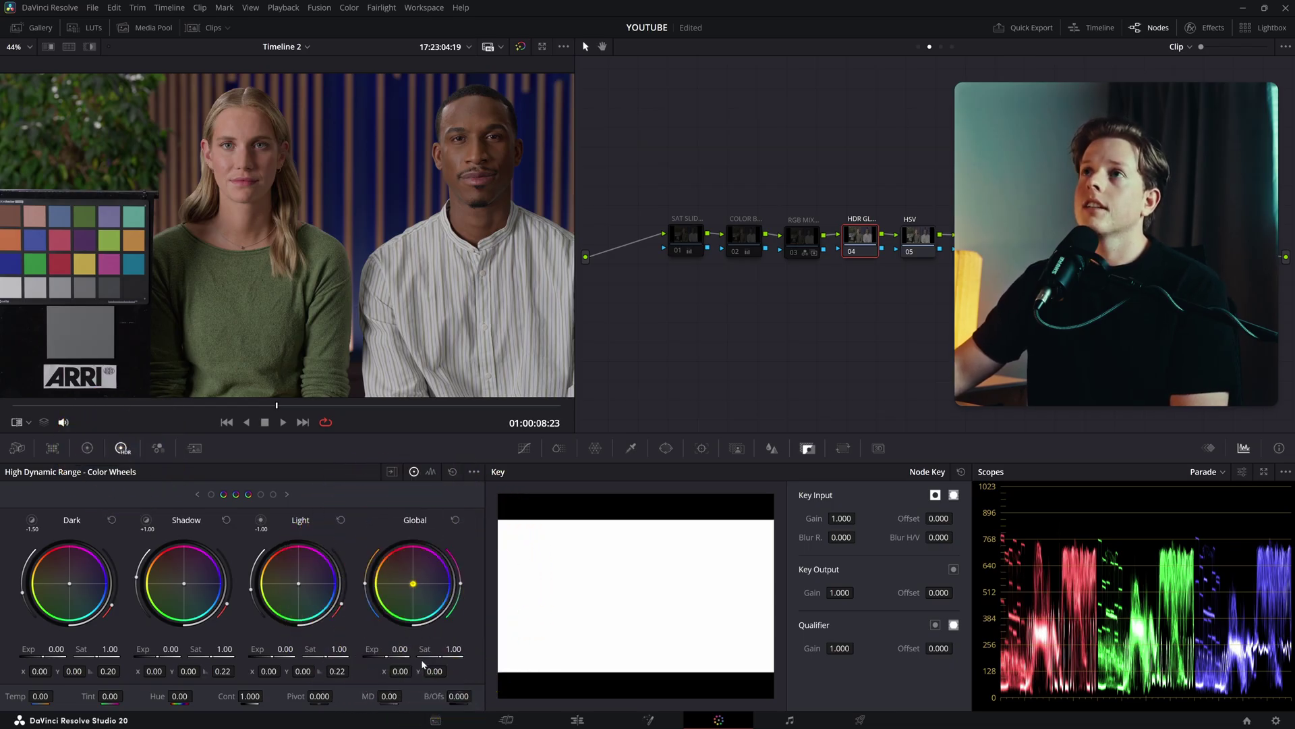
# - Raise HDR Global saturation to 1.30, compare with the node toggled, and zoom into a before/after wipe
pyautogui.moveTo(453, 649); pyautogui.dragTo(475, 648)
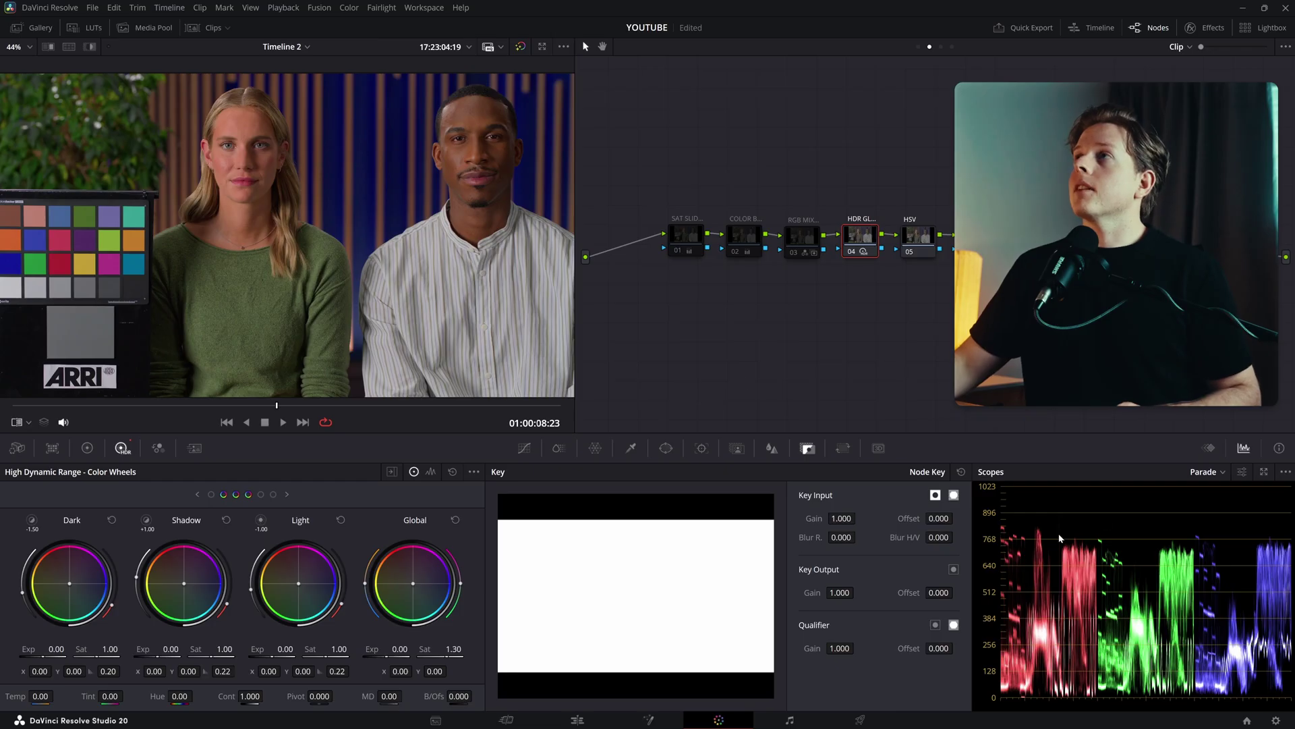
pyautogui.hotkey('ctrl', 'd')
pyautogui.hotkey('ctrl', 'd')
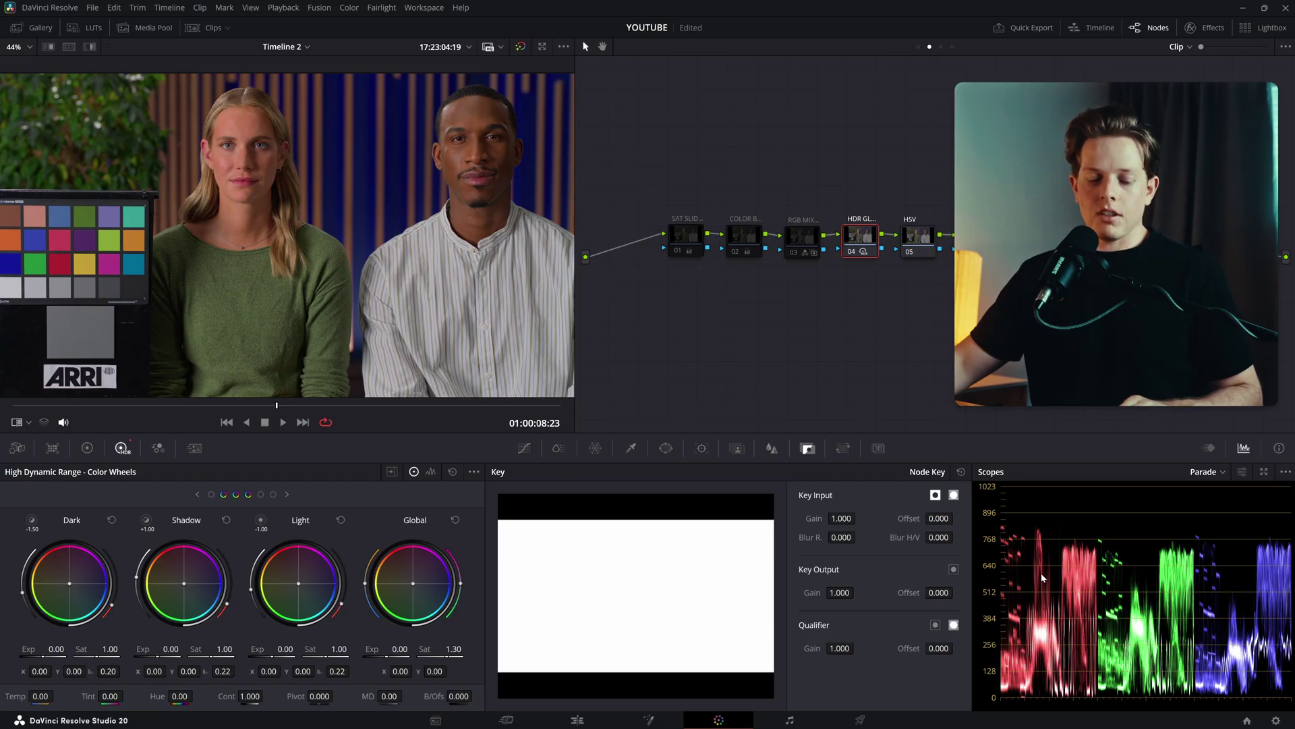
pyautogui.hotkey('ctrl', 'd')
pyautogui.hotkey('ctrl', 'w')
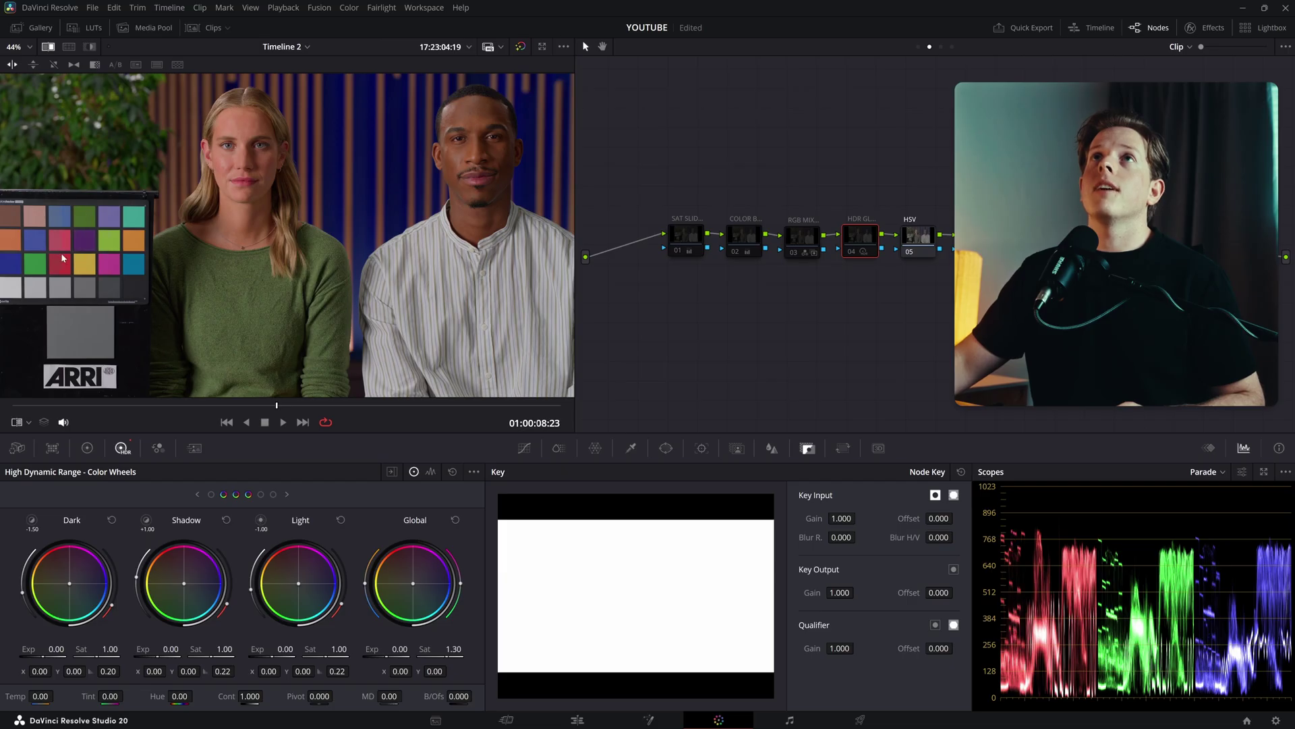
pyautogui.scroll(6, 61, 256)
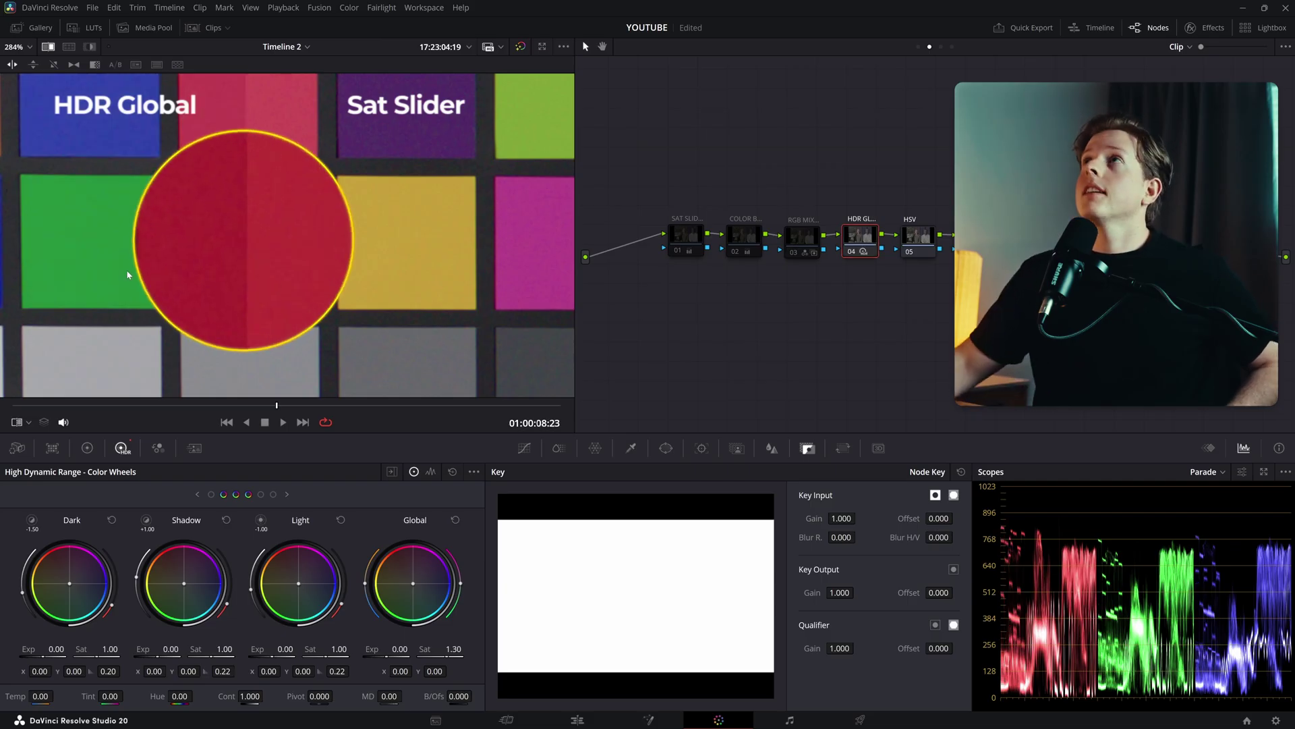
pyautogui.scroll(-2, 378, 340)
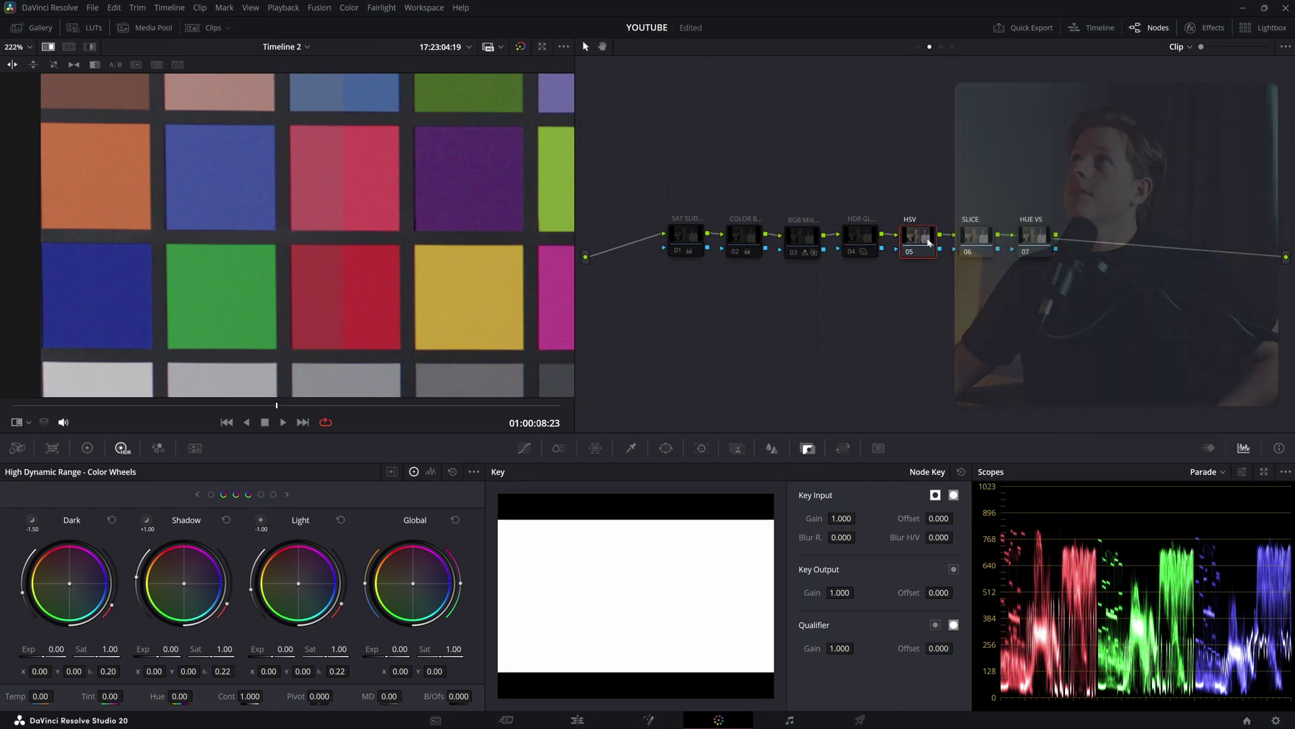
# - Put the HSV node in HSV colour space with only Channel 3 enabled, and show the primary wheels
pyautogui.rightClick(929, 241)
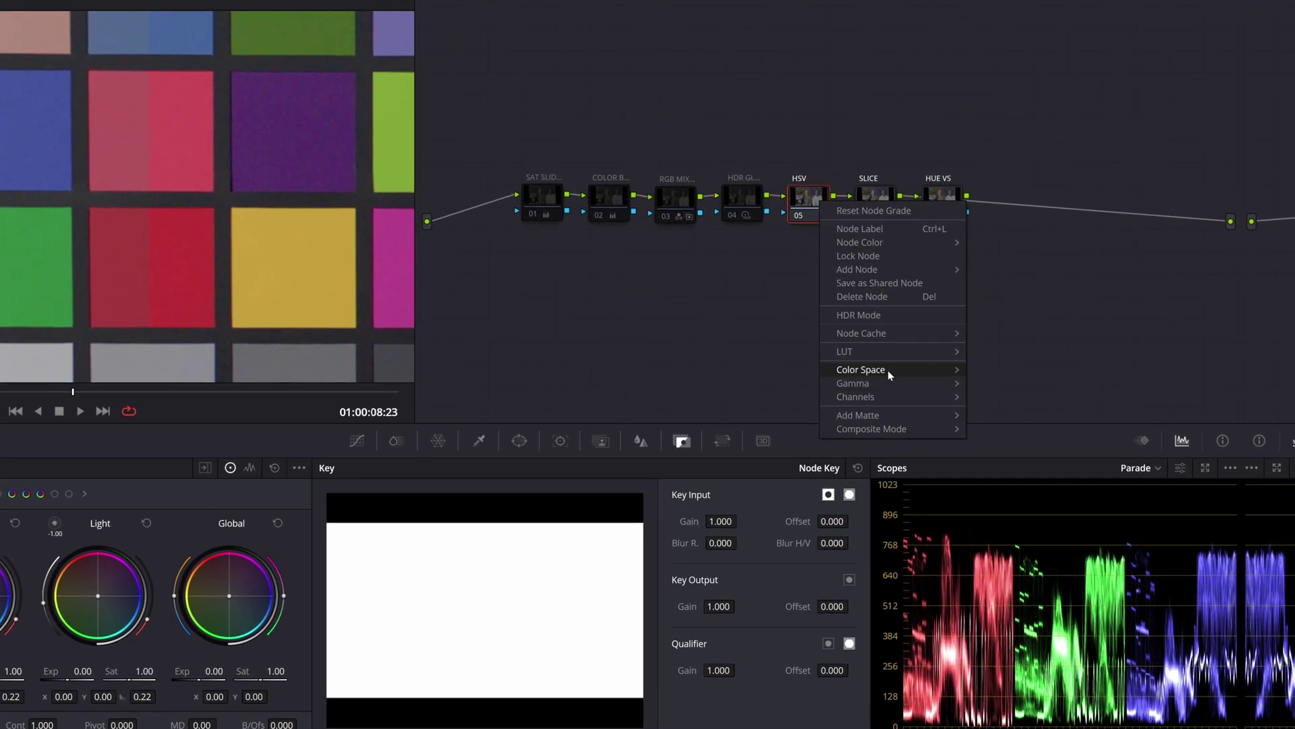
pyautogui.moveTo(887, 369)
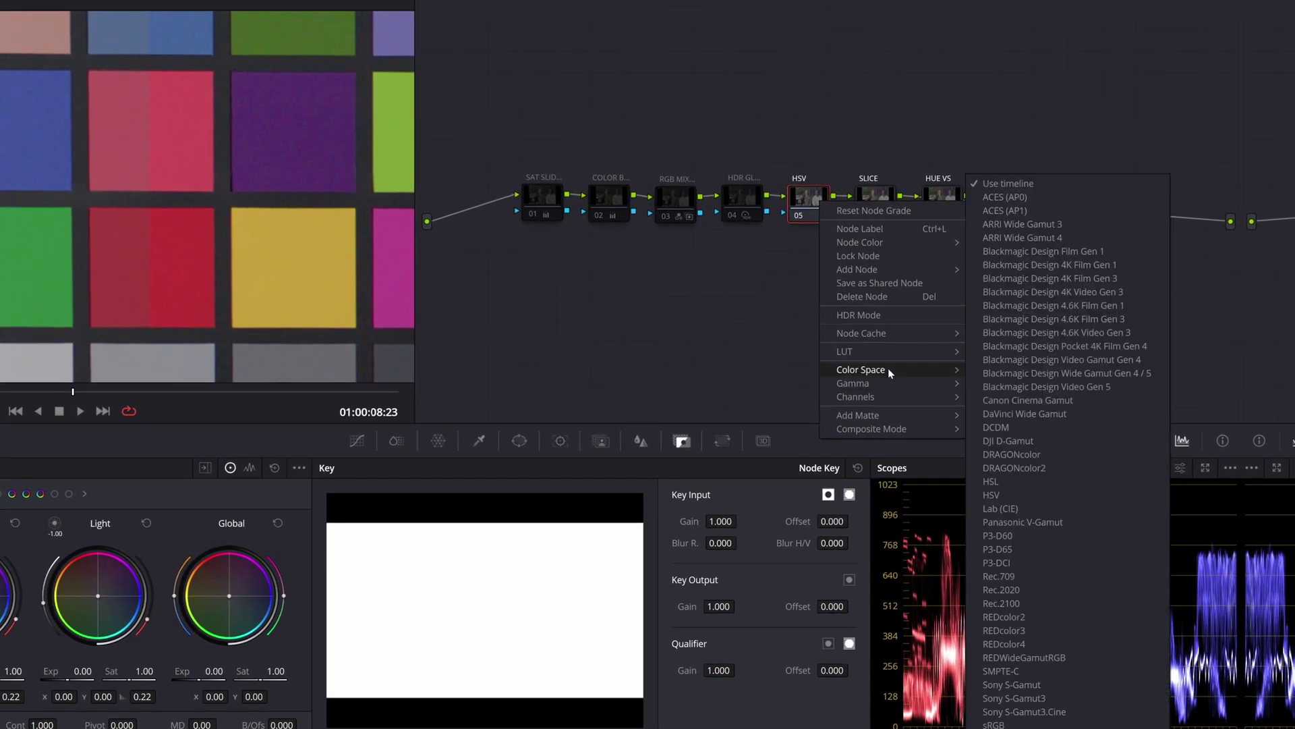
pyautogui.click(1008, 495)
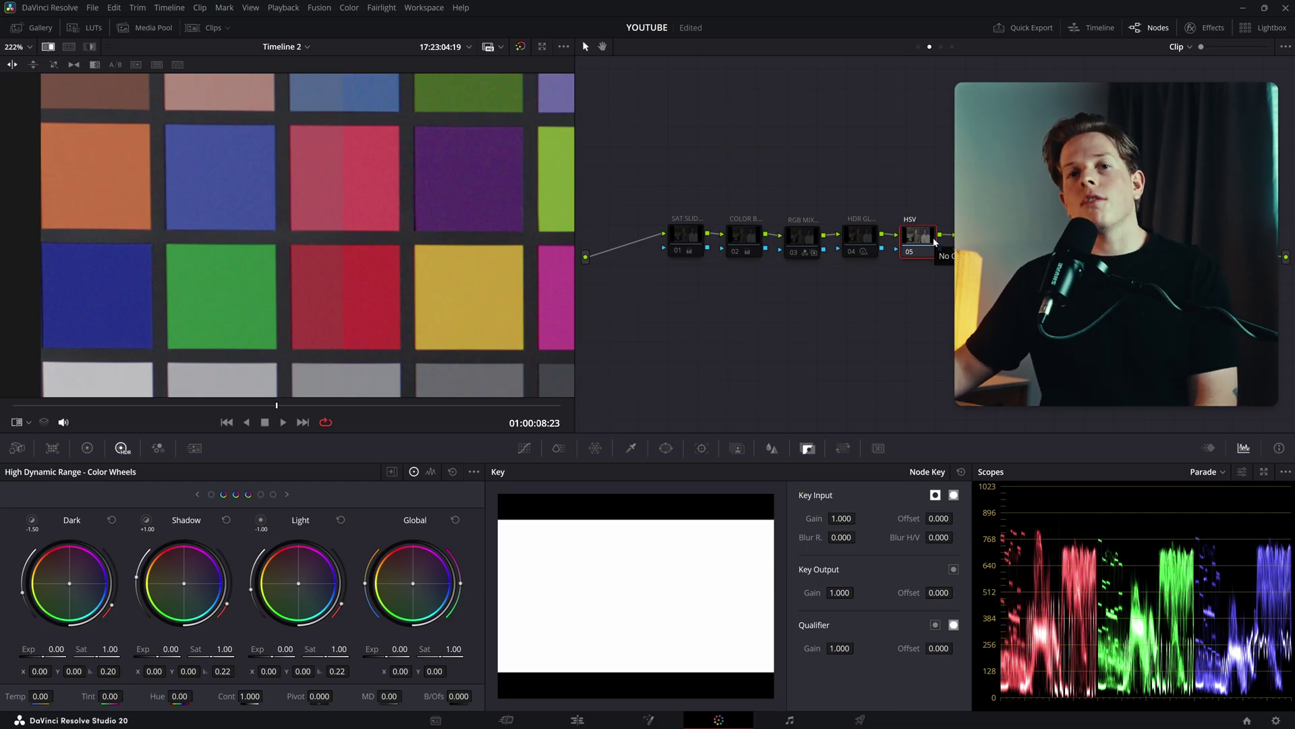
pyautogui.rightClick(935, 241)
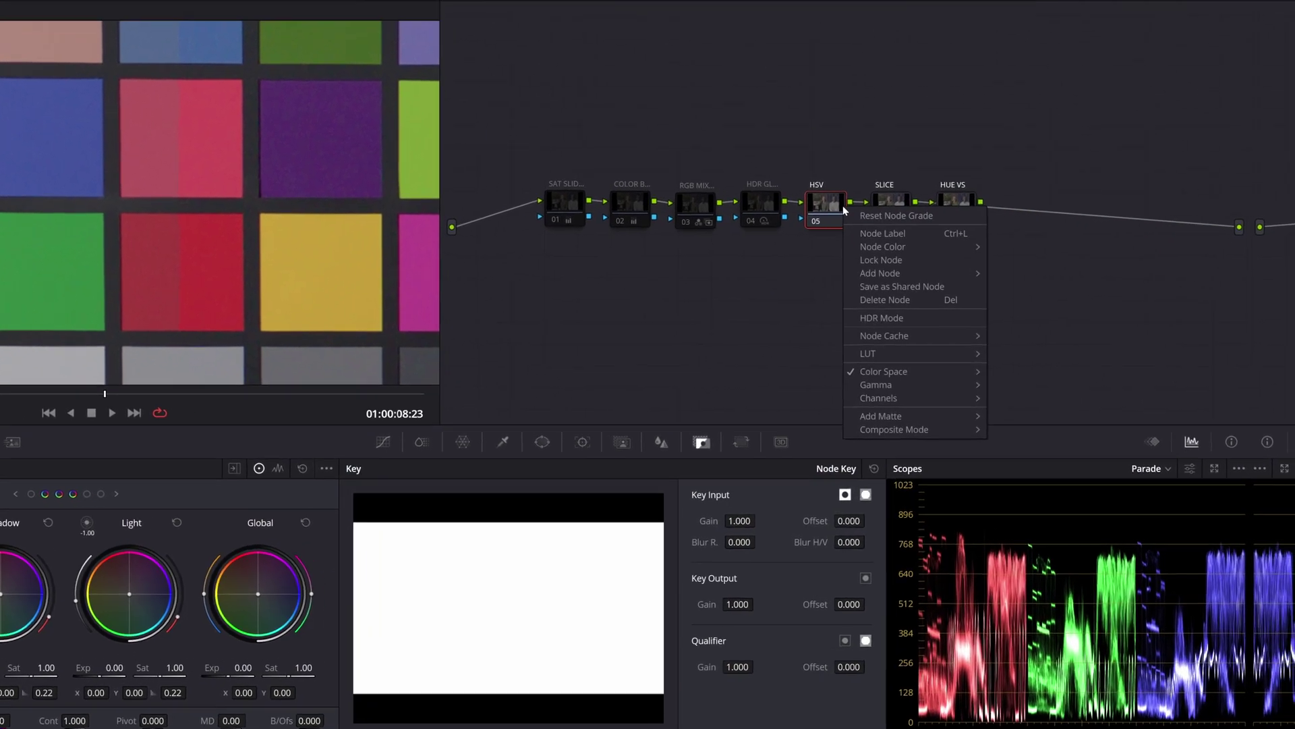
pyautogui.moveTo(984, 418)
pyautogui.moveTo(884, 398)
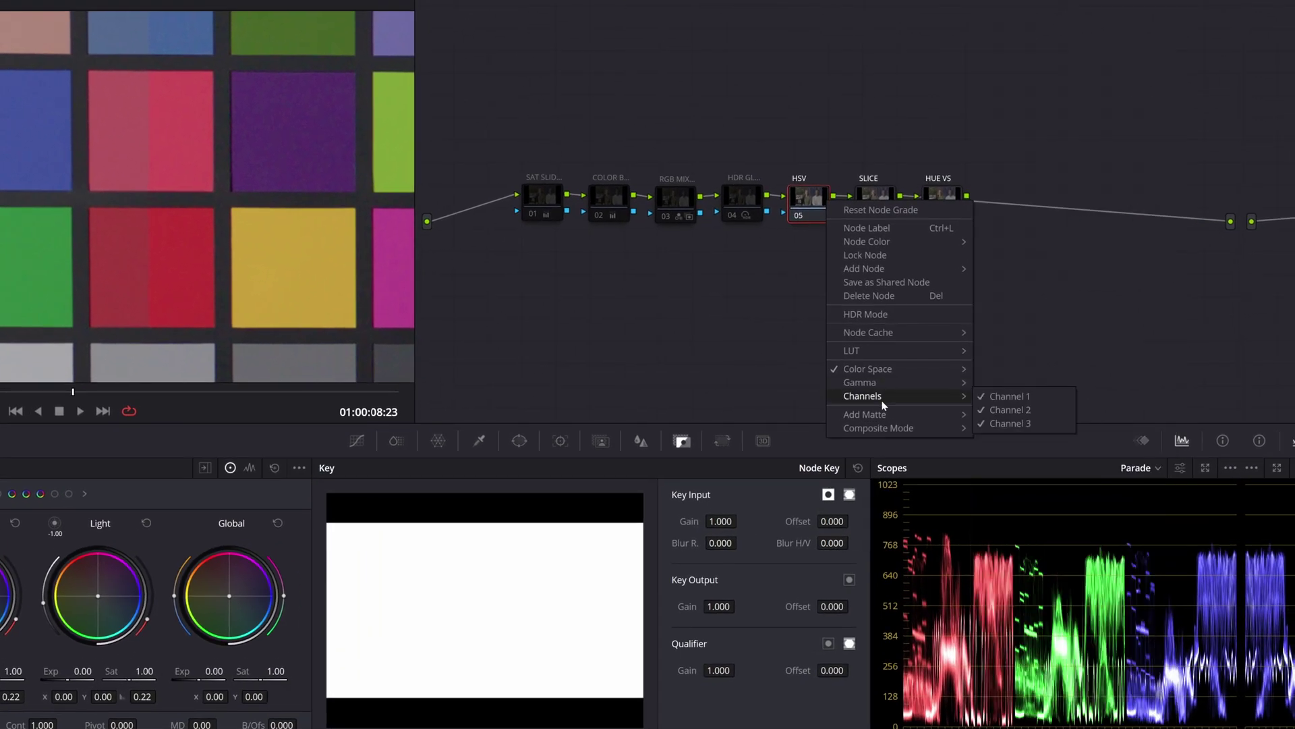
pyautogui.click(1014, 396)
pyautogui.rightClick(829, 217)
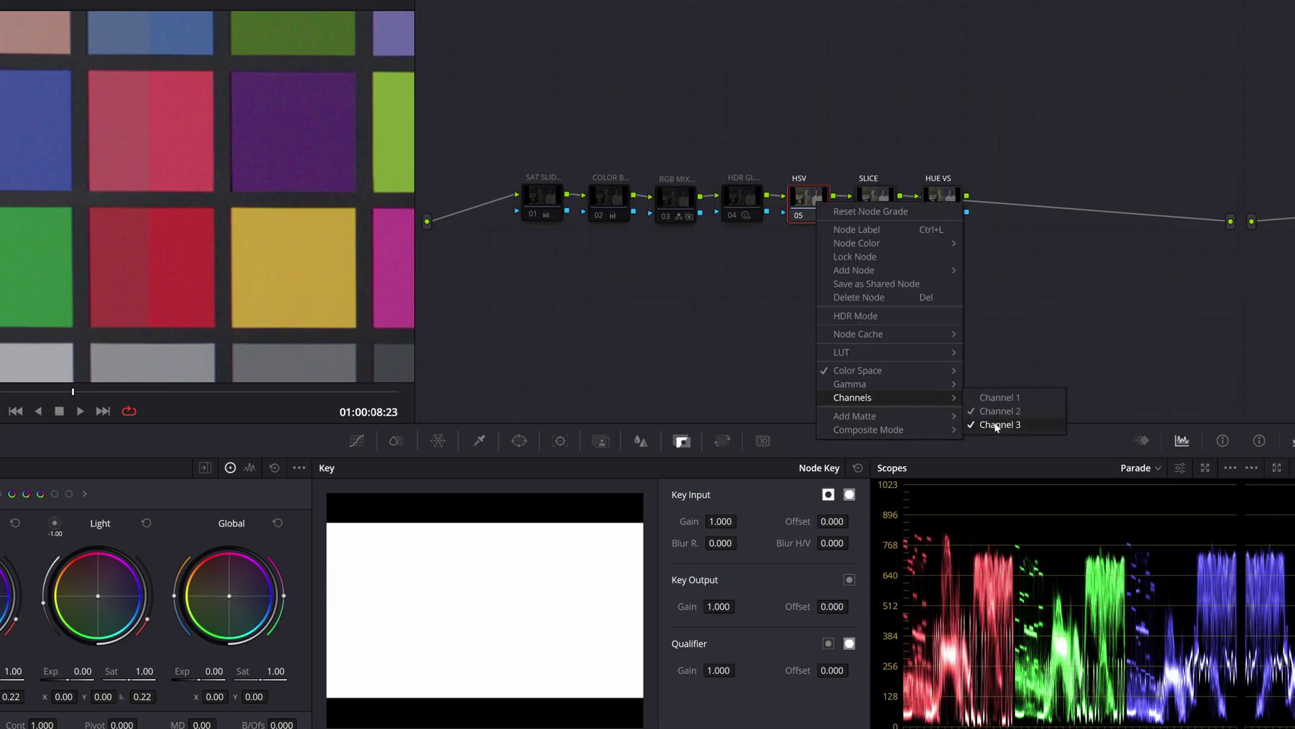
pyautogui.click(996, 425)
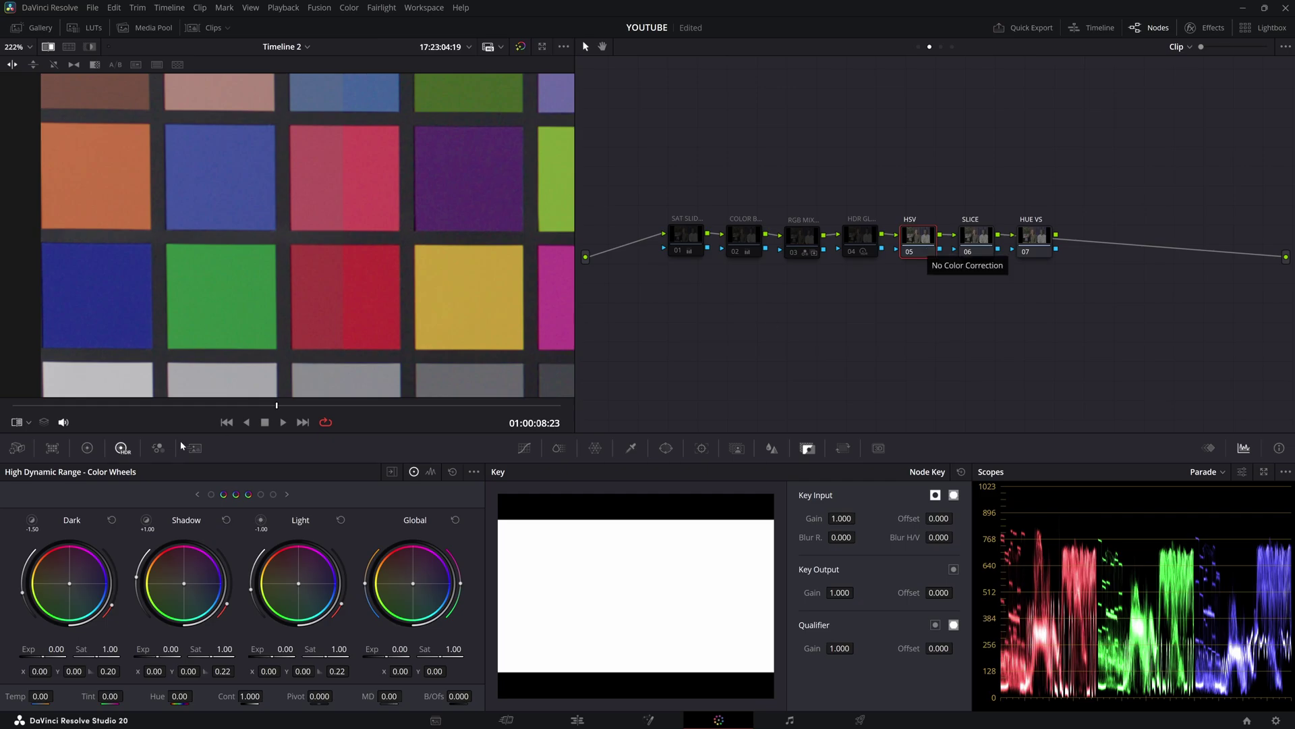
pyautogui.click(87, 448)
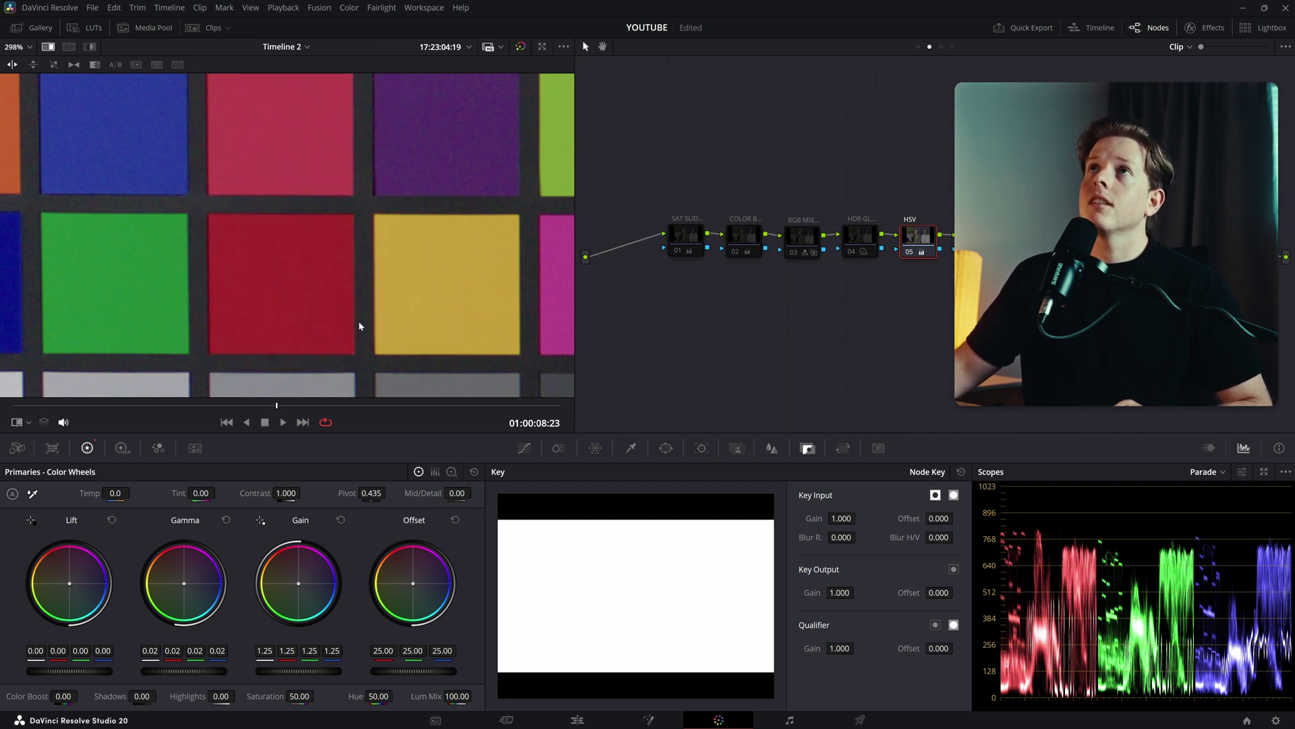
pyautogui.scroll(-3, 398, 315)
pyautogui.scroll(-1, 221, 320)
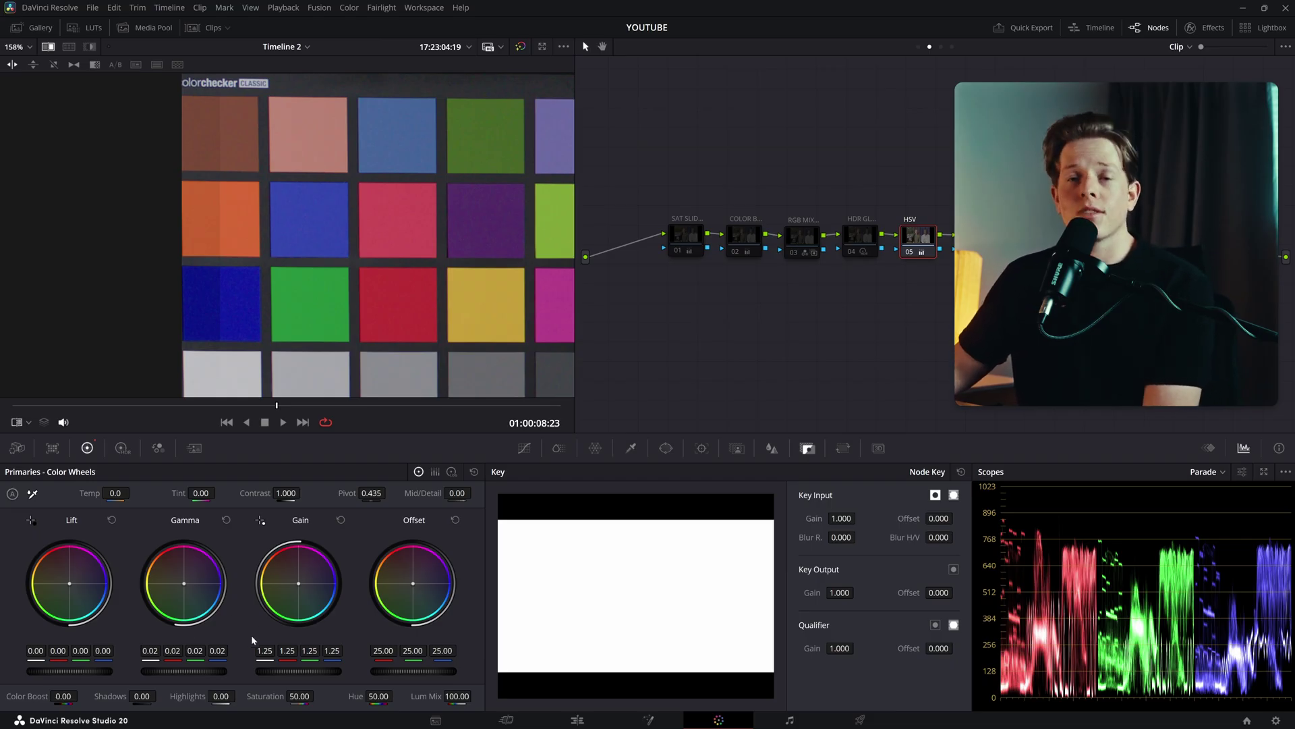
# - Fit the whole interview frame, both people and the colour chart, in the viewer
pyautogui.hotkey('shift', 'z')
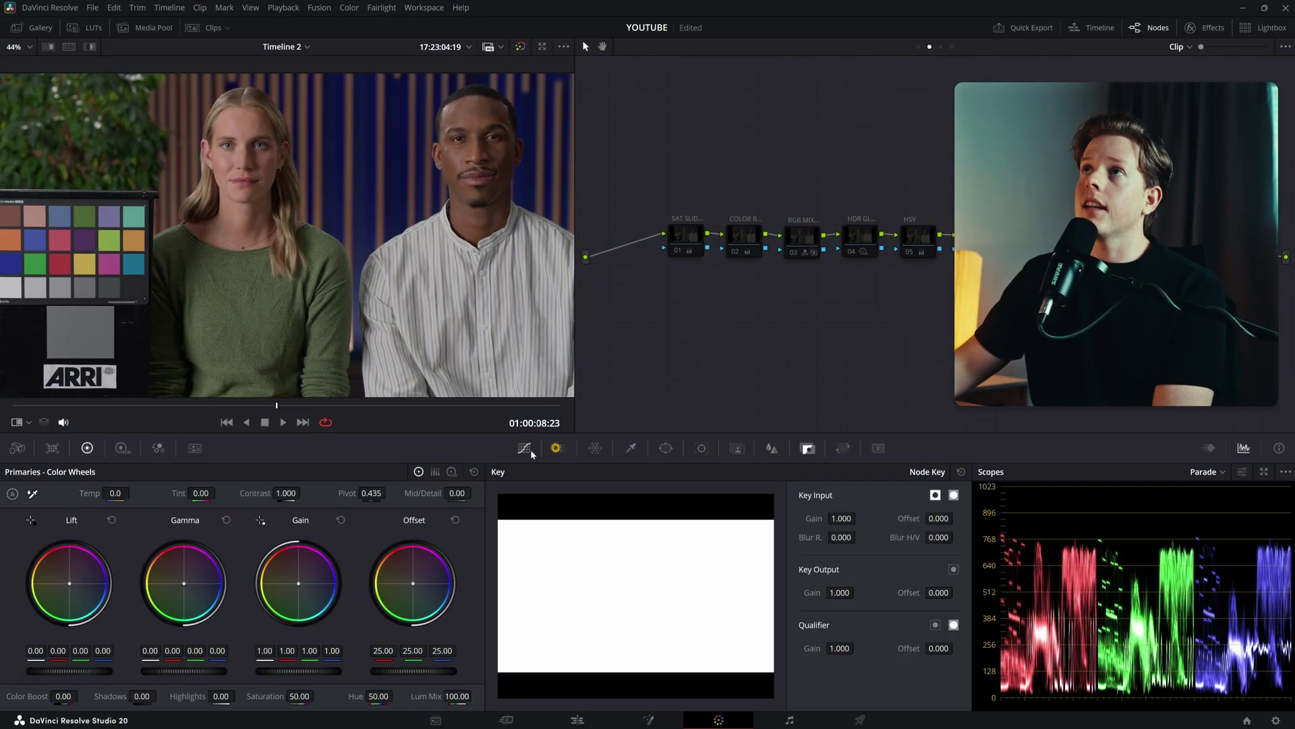
# - In the Color Slice palette, raise Saturation from 1.00 to 1.20, then to 1.30
pyautogui.click(560, 448)
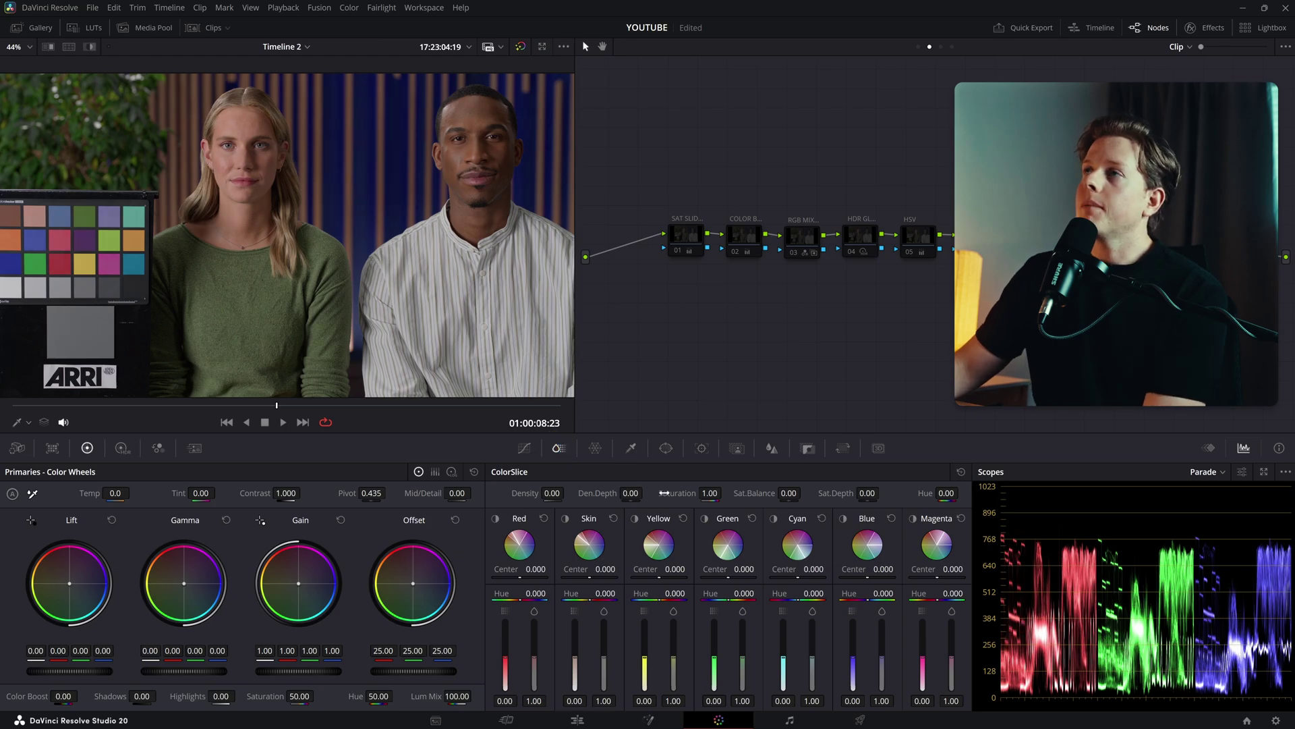
pyautogui.moveTo(710, 494); pyautogui.dragTo(731, 493)
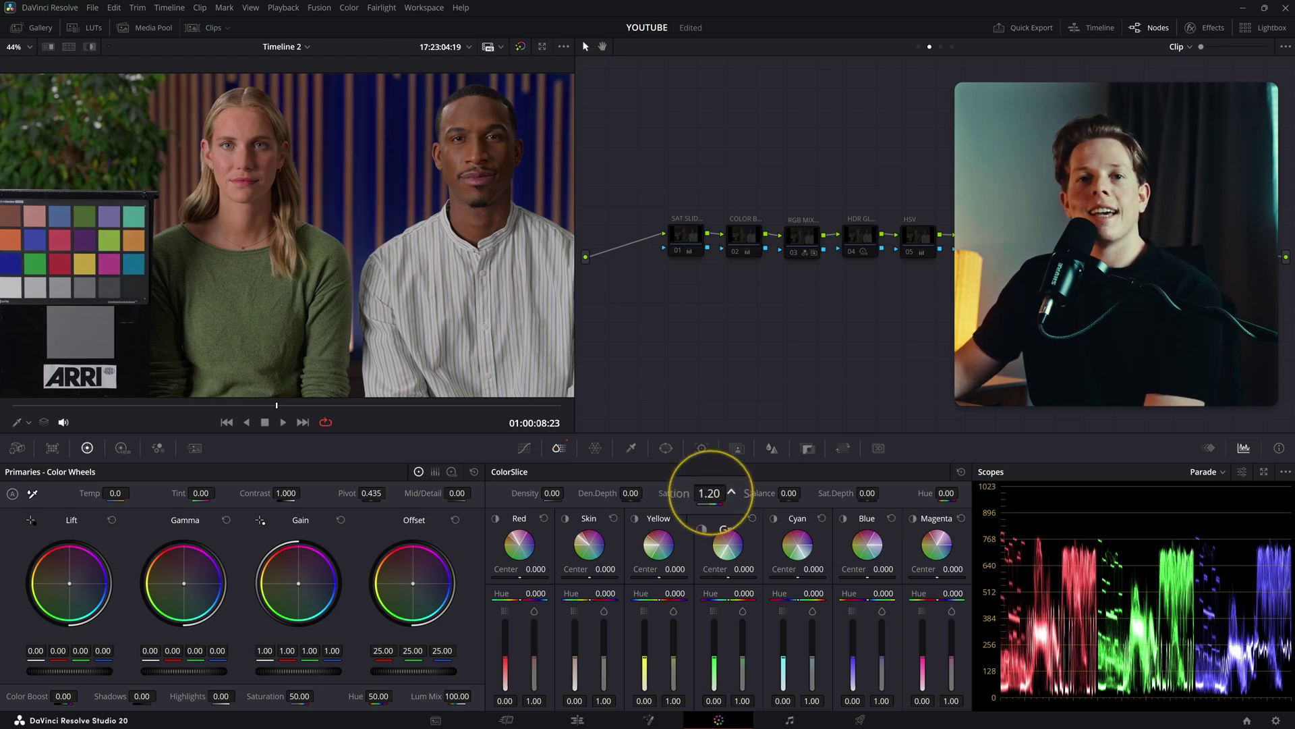
pyautogui.moveTo(665, 493); pyautogui.dragTo(671, 493)
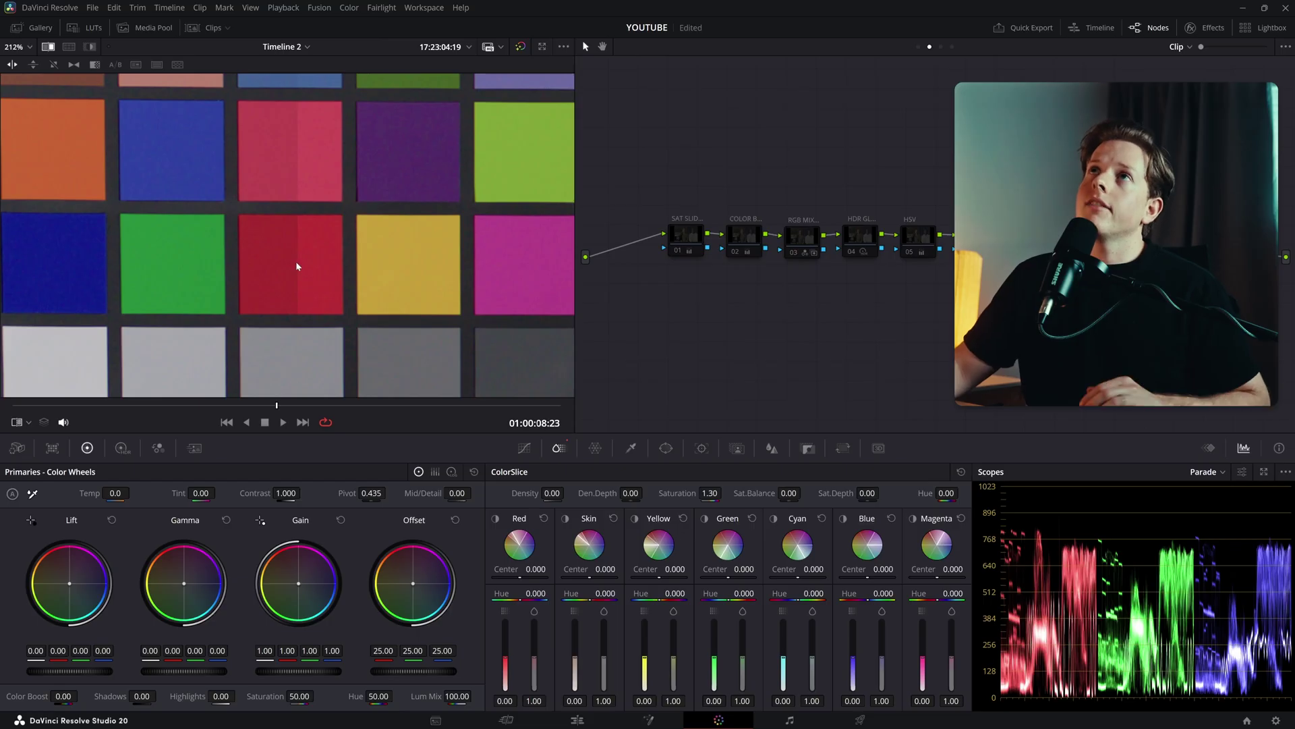
# - Shift the comparison wipe slightly left across the chart and zoom into the colour patches
pyautogui.moveTo(302, 264); pyautogui.dragTo(294, 262)
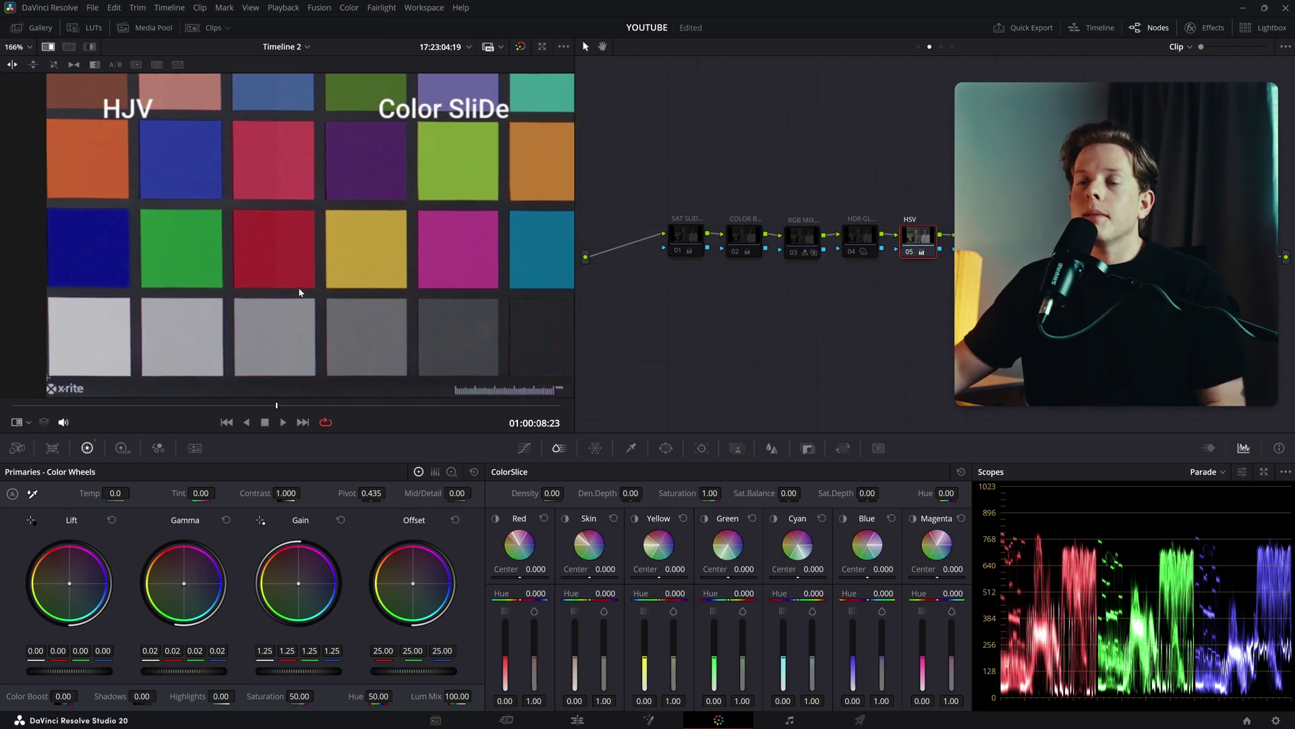
pyautogui.scroll(1, 300, 291)
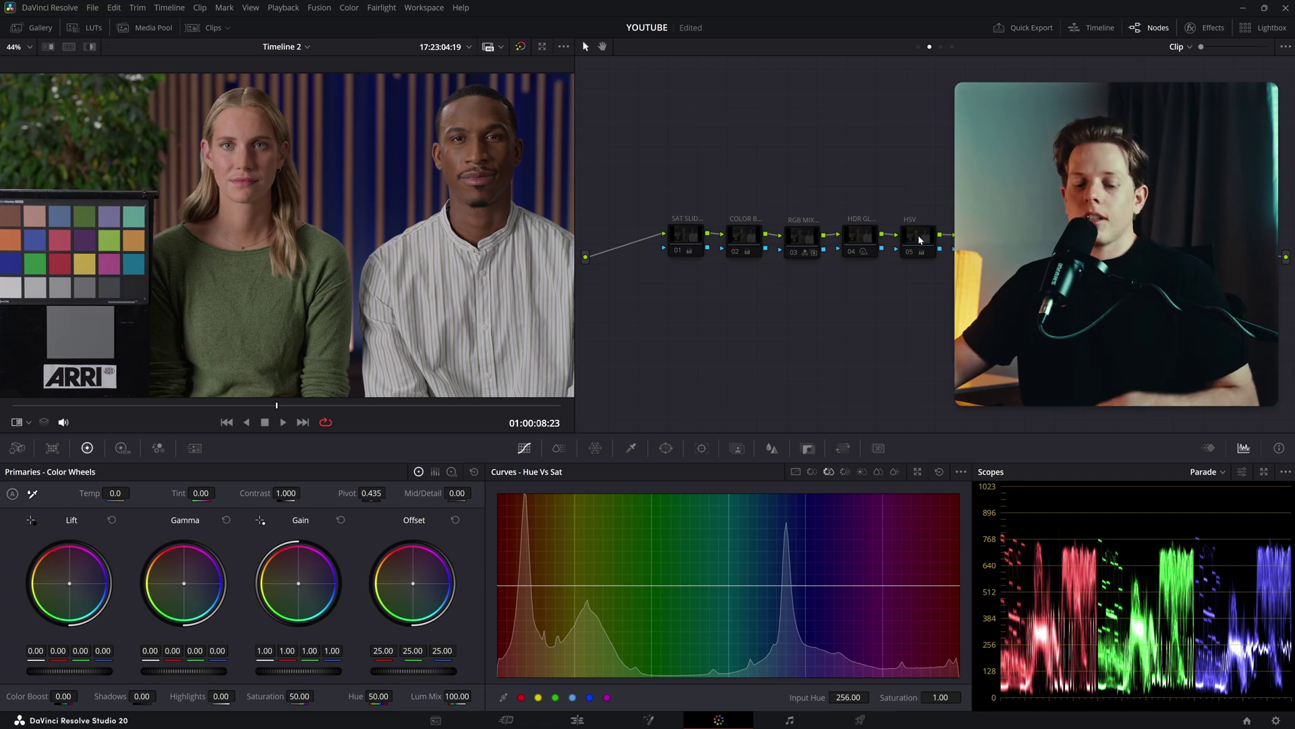
# - On the HSV node, sample the face and shape a Hue vs Sat dip in the yellow hues
pyautogui.click(919, 236)
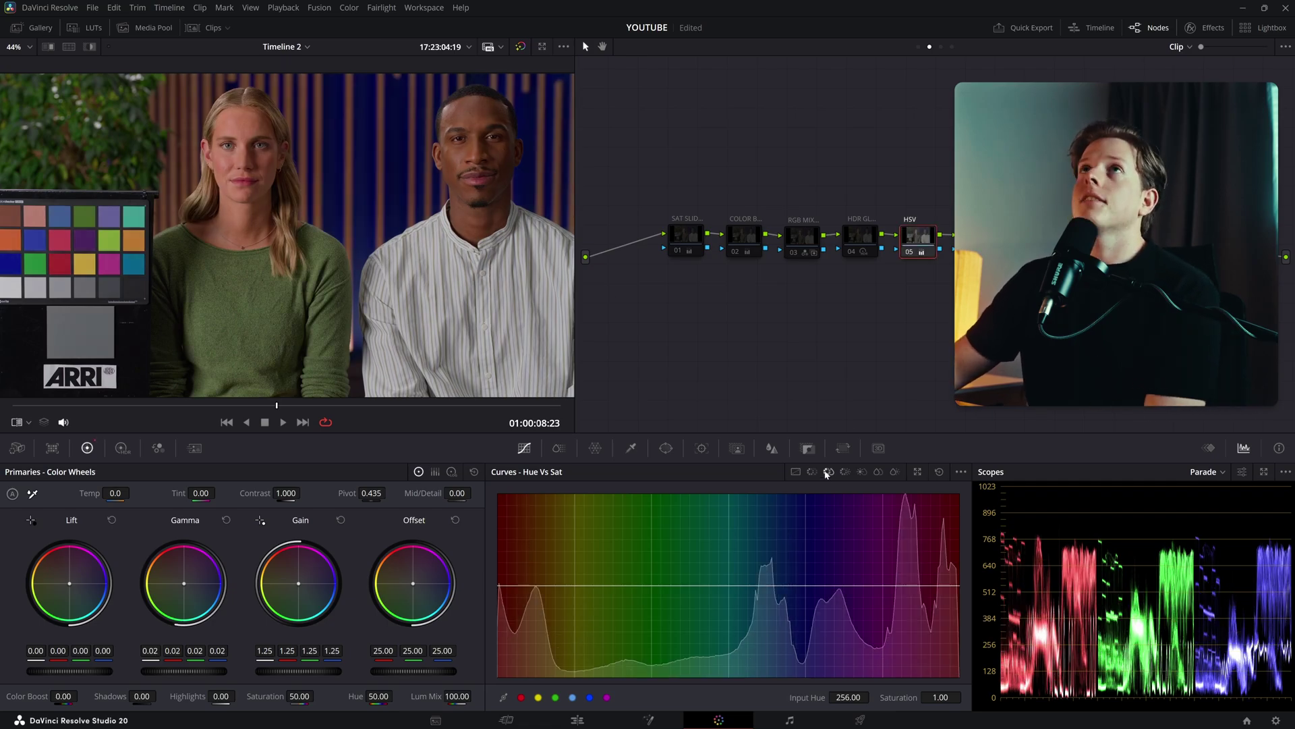
pyautogui.click(22, 424)
pyautogui.click(81, 441)
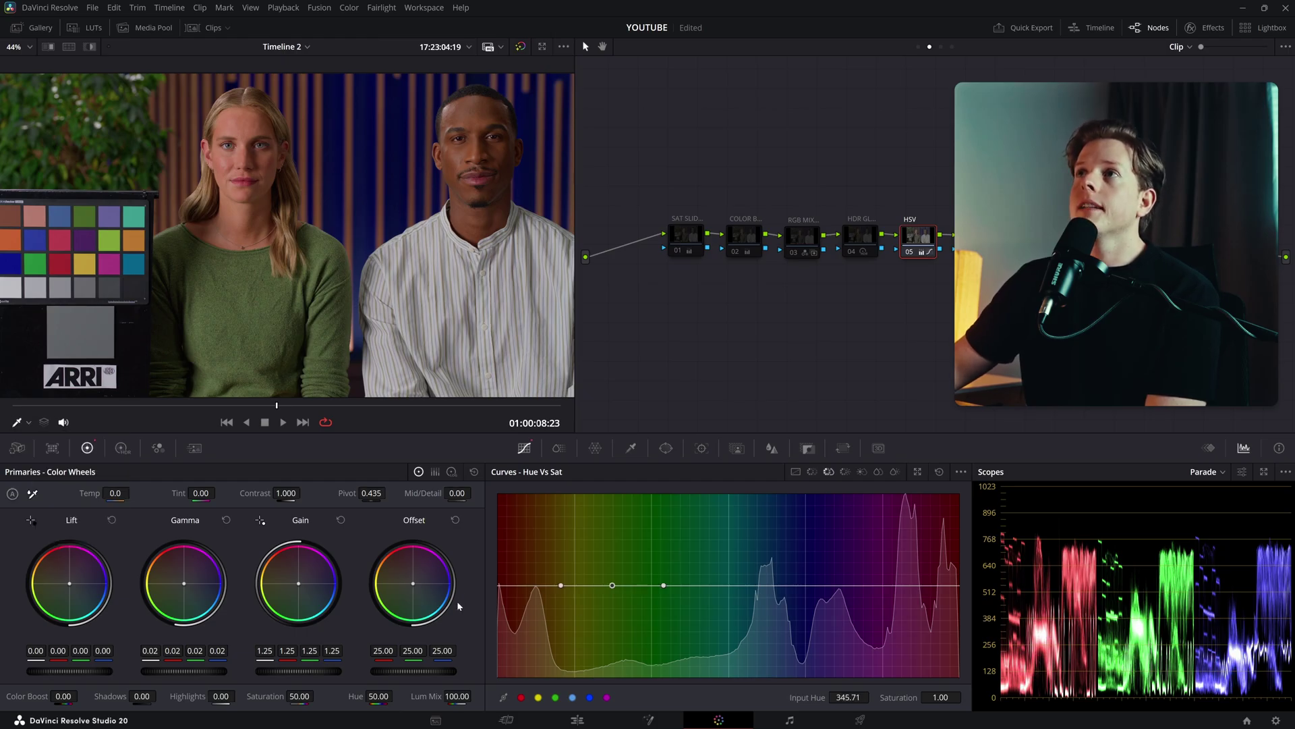
pyautogui.moveTo(562, 586); pyautogui.dragTo(577, 588)
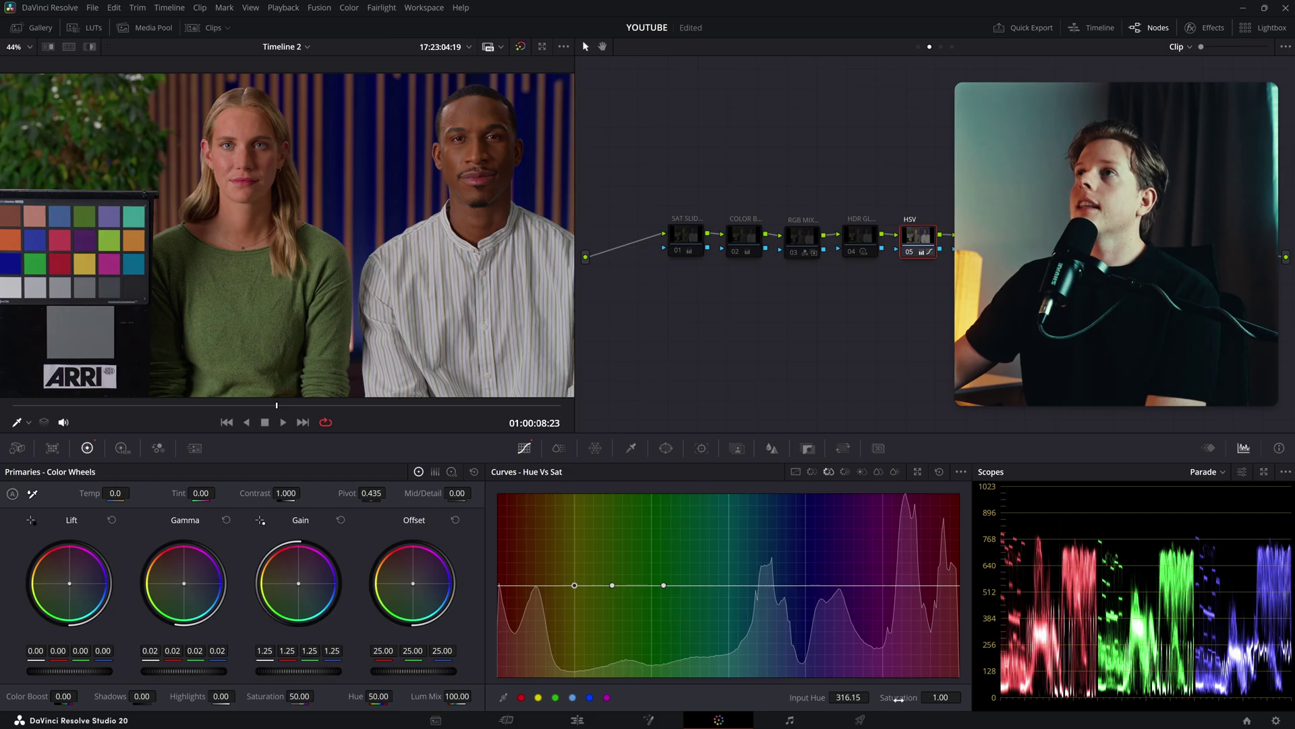
pyautogui.moveTo(665, 588); pyautogui.dragTo(710, 585)
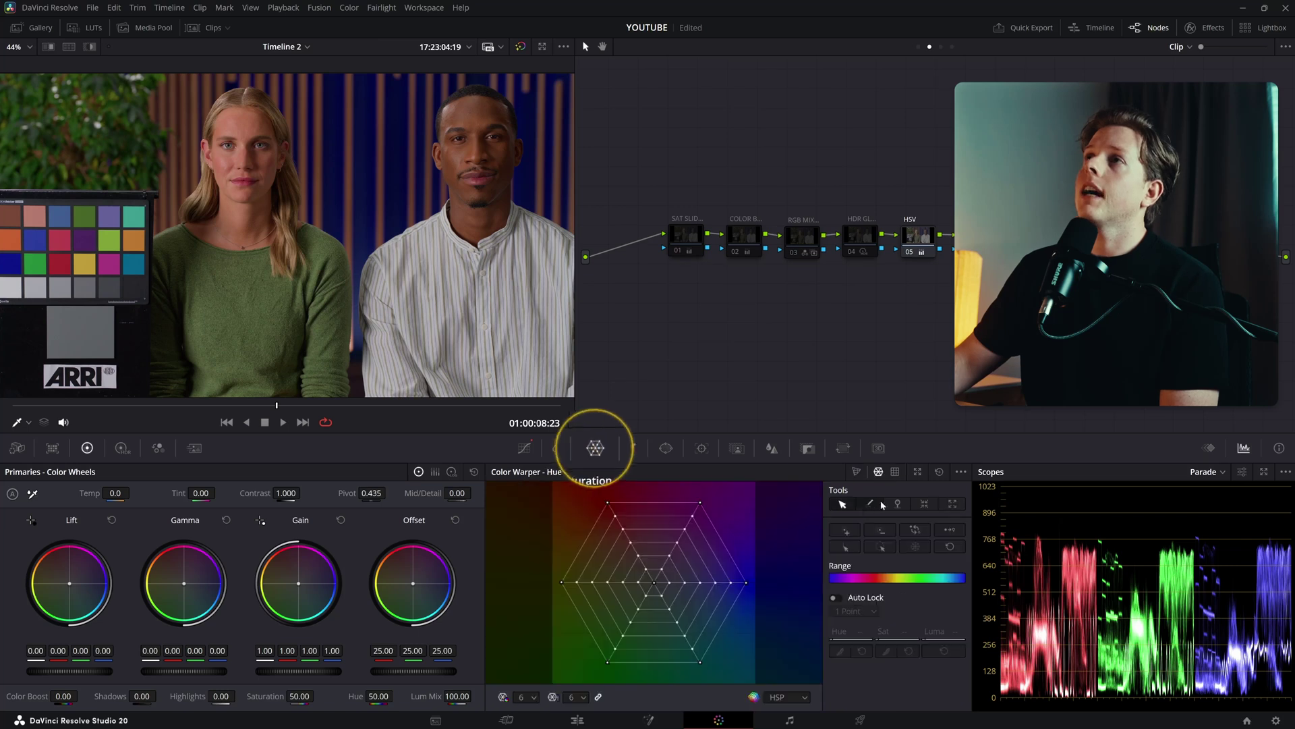
# - Switch the Color Warper to a 12×12 mesh, test-pull a lower-left point inward, then undo
pyautogui.click(573, 669)
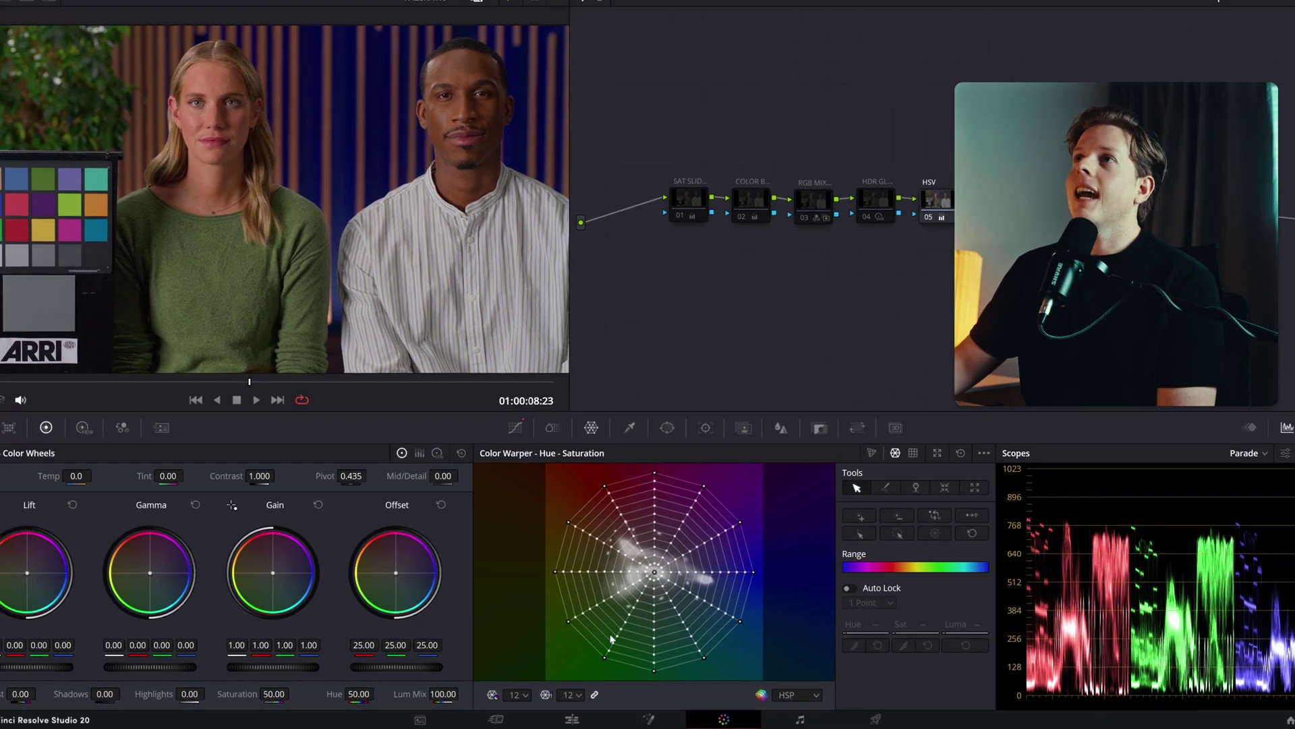
pyautogui.moveTo(571, 626); pyautogui.dragTo(604, 581)
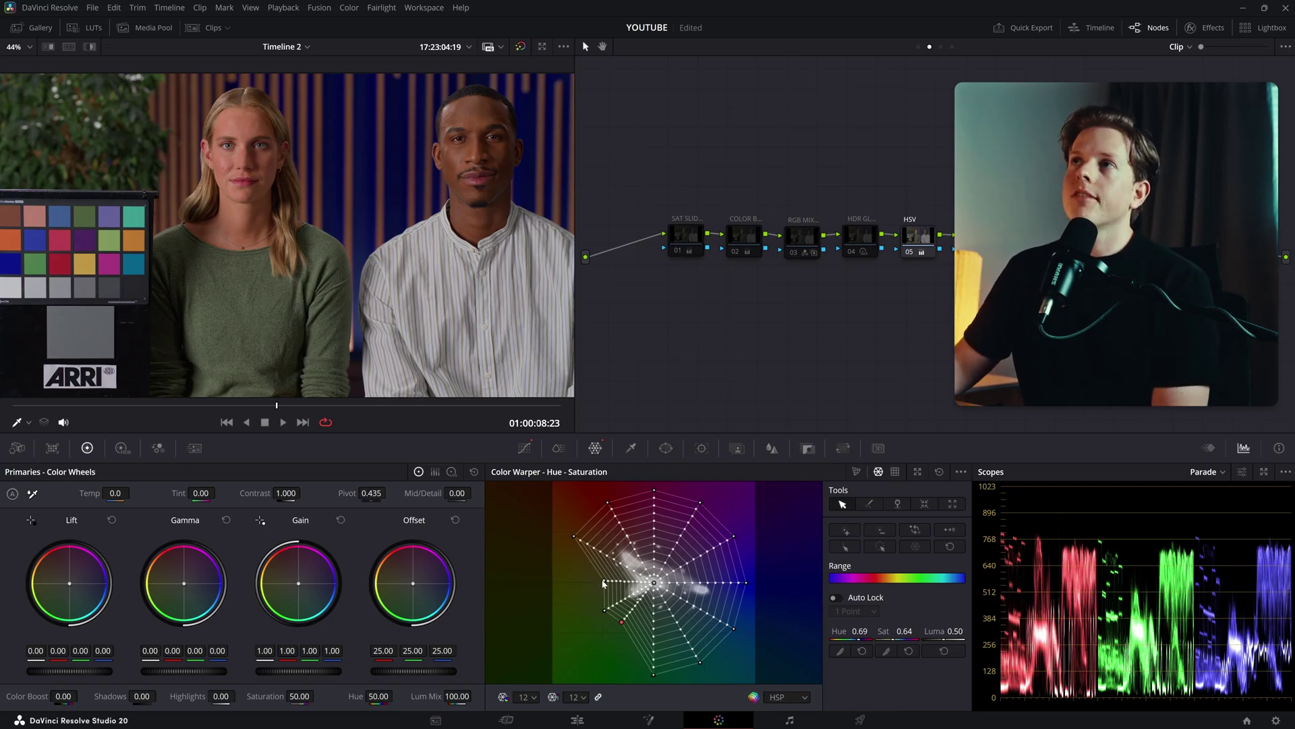
pyautogui.hotkey('ctrl', 'z')
pyautogui.hotkey('ctrl', 'z')
pyautogui.hotkey('ctrl', 'z')
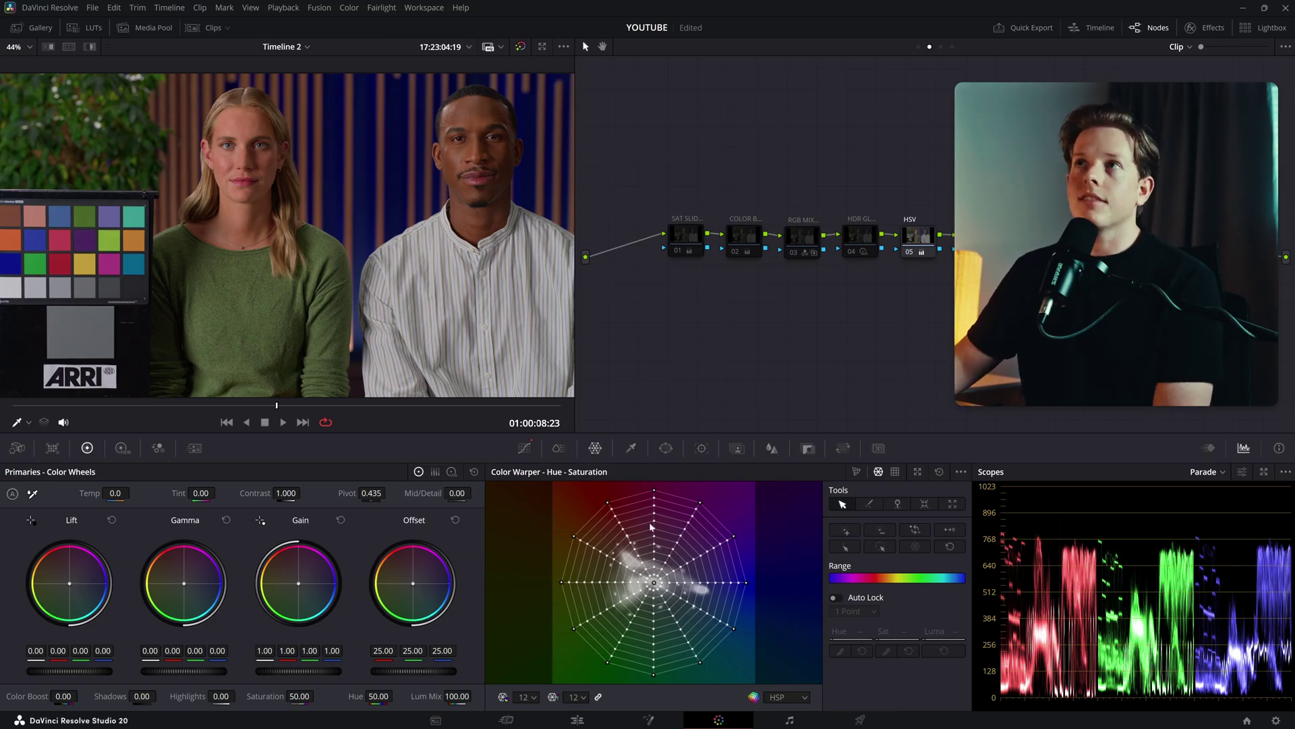
# - Pull an upper mesh point toward centre to desaturate, then push it back out to Sat 1.16
pyautogui.click(619, 504)
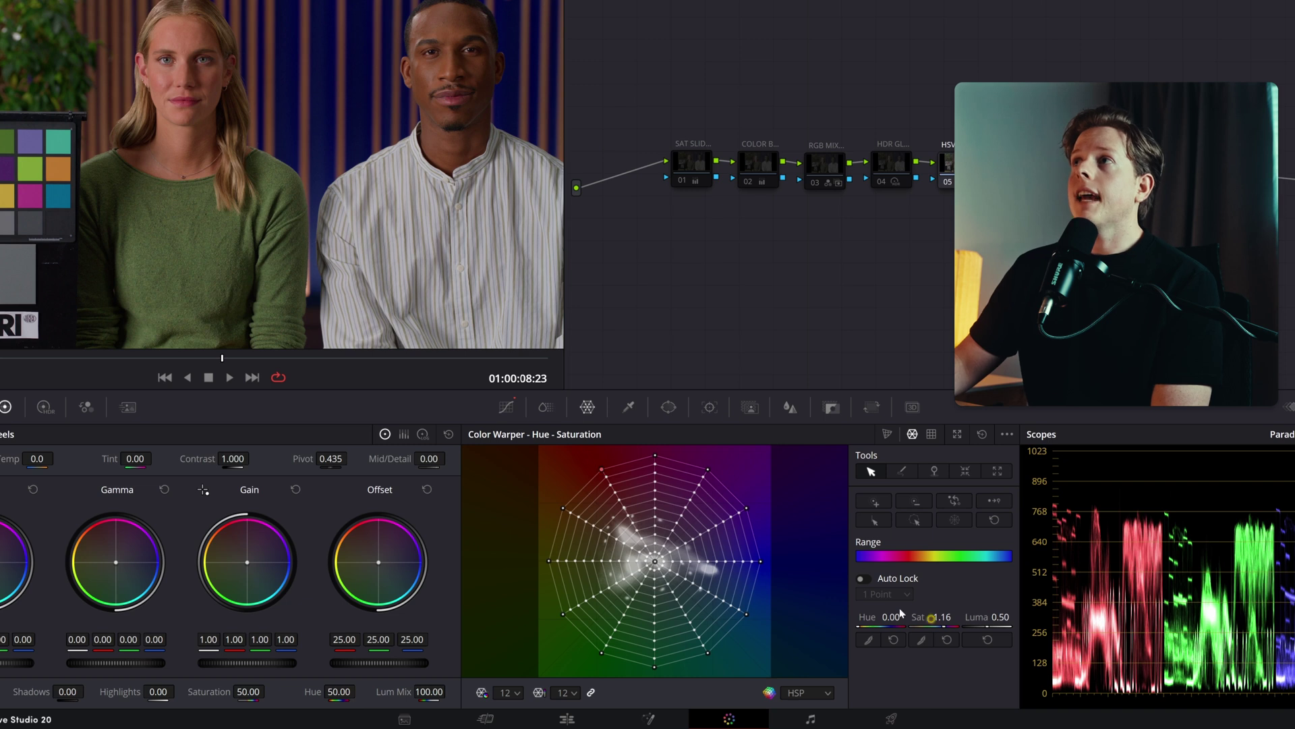
pyautogui.moveTo(620, 504); pyautogui.dragTo(636, 530)
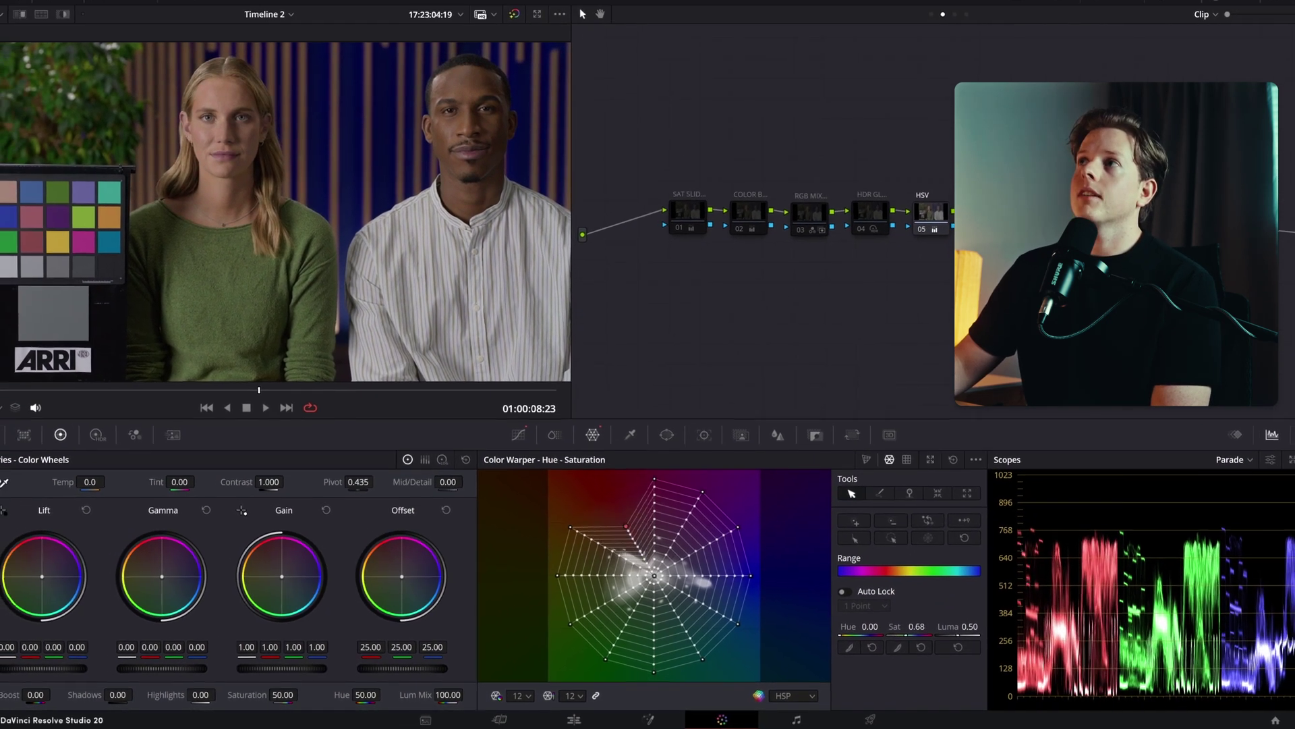
pyautogui.moveTo(911, 623); pyautogui.dragTo(926, 623)
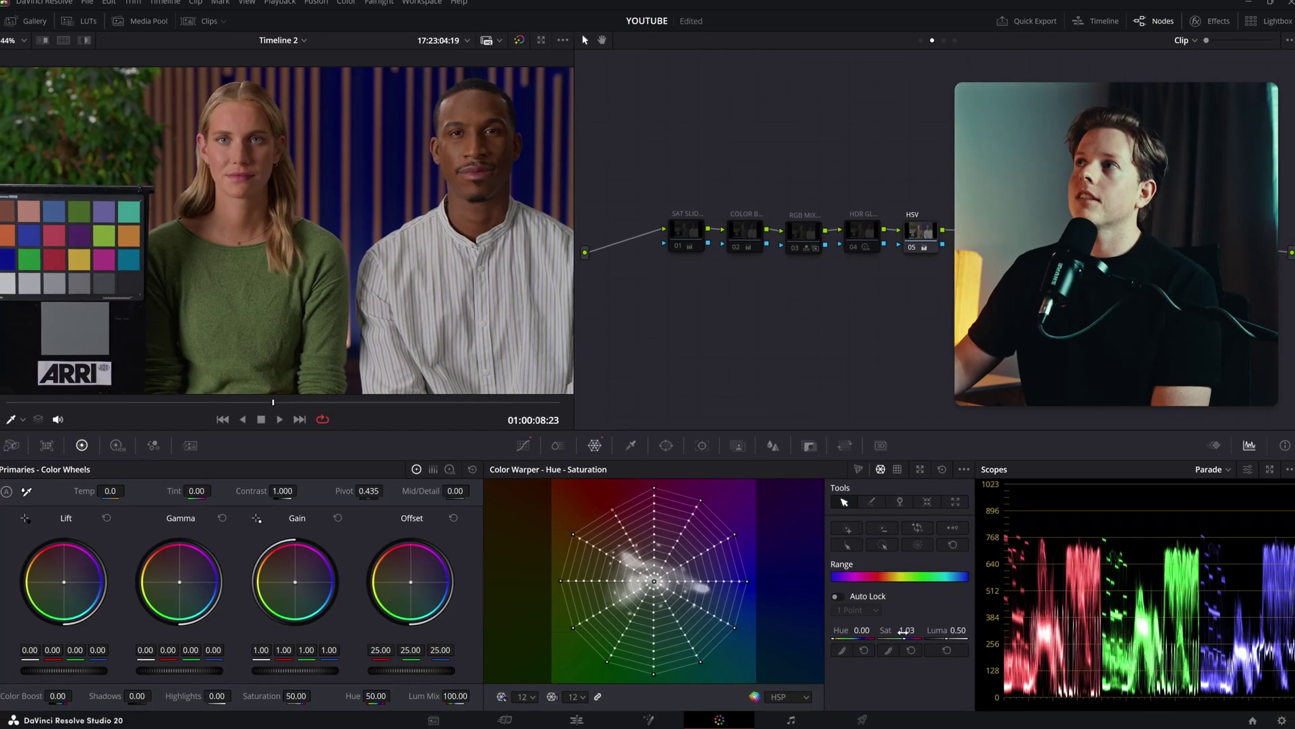
pyautogui.click(904, 630)
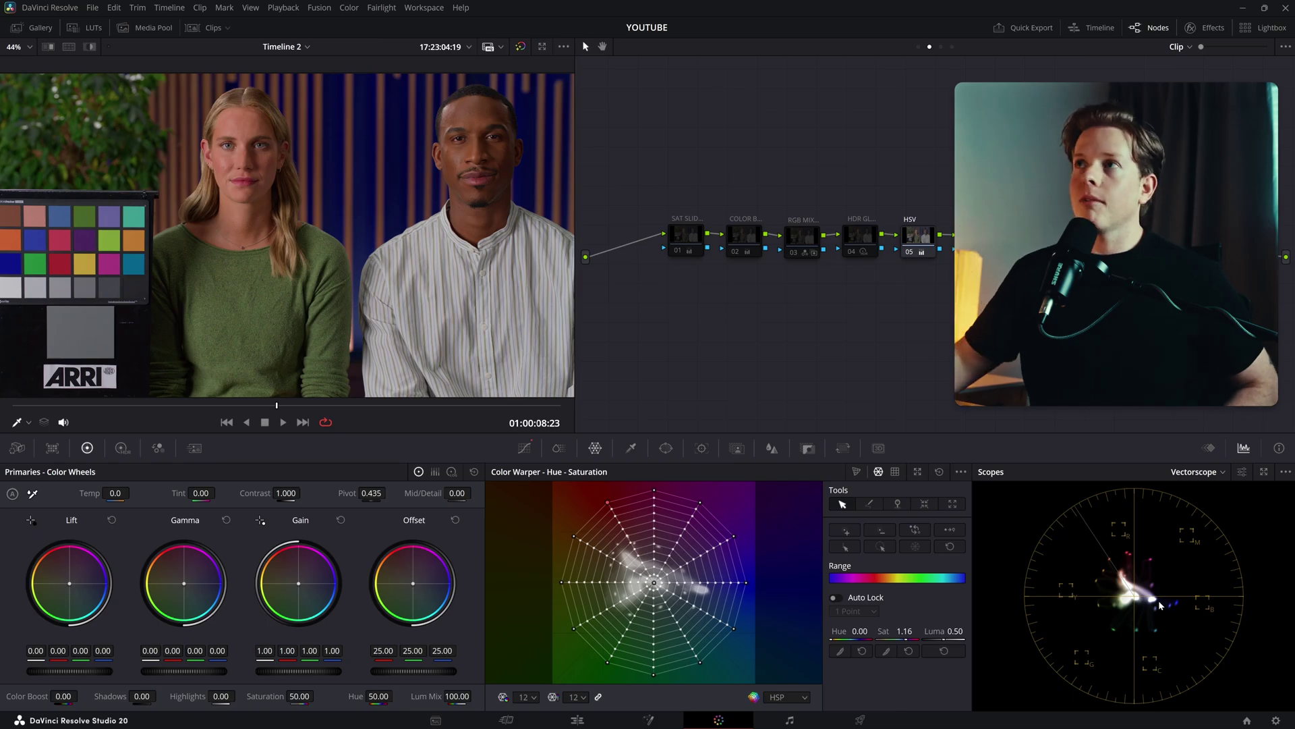
# - Check the viewer and scope options, then pull the upper-left warper point inward to Sat 1.01
pyautogui.click(15, 423)
pyautogui.click(27, 442)
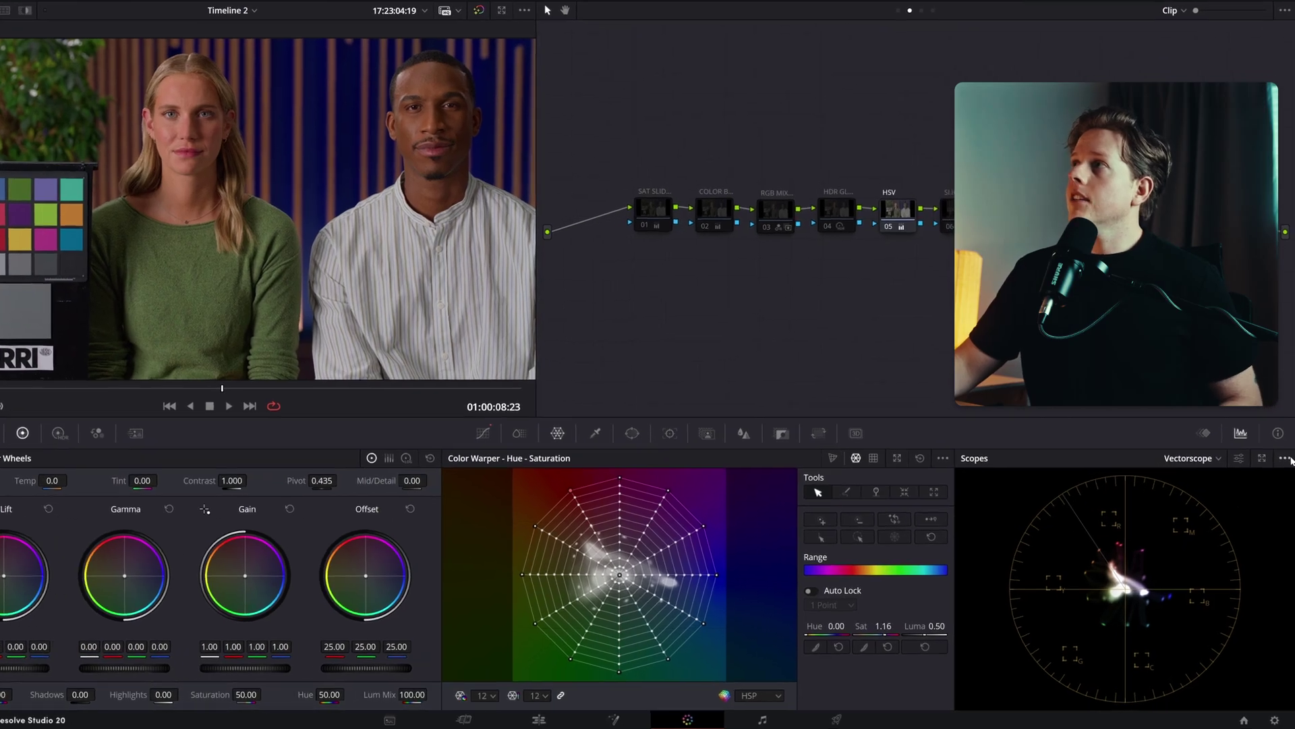
pyautogui.click(1286, 472)
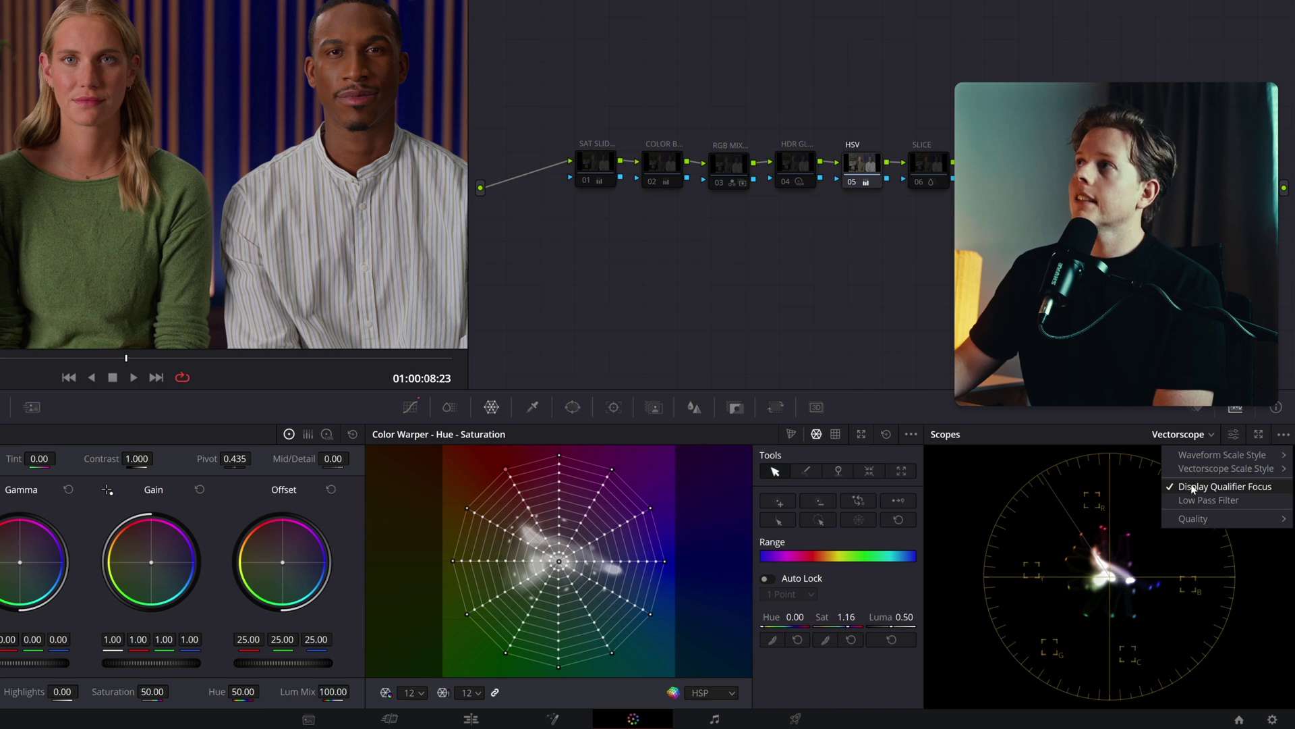
pyautogui.click(902, 290)
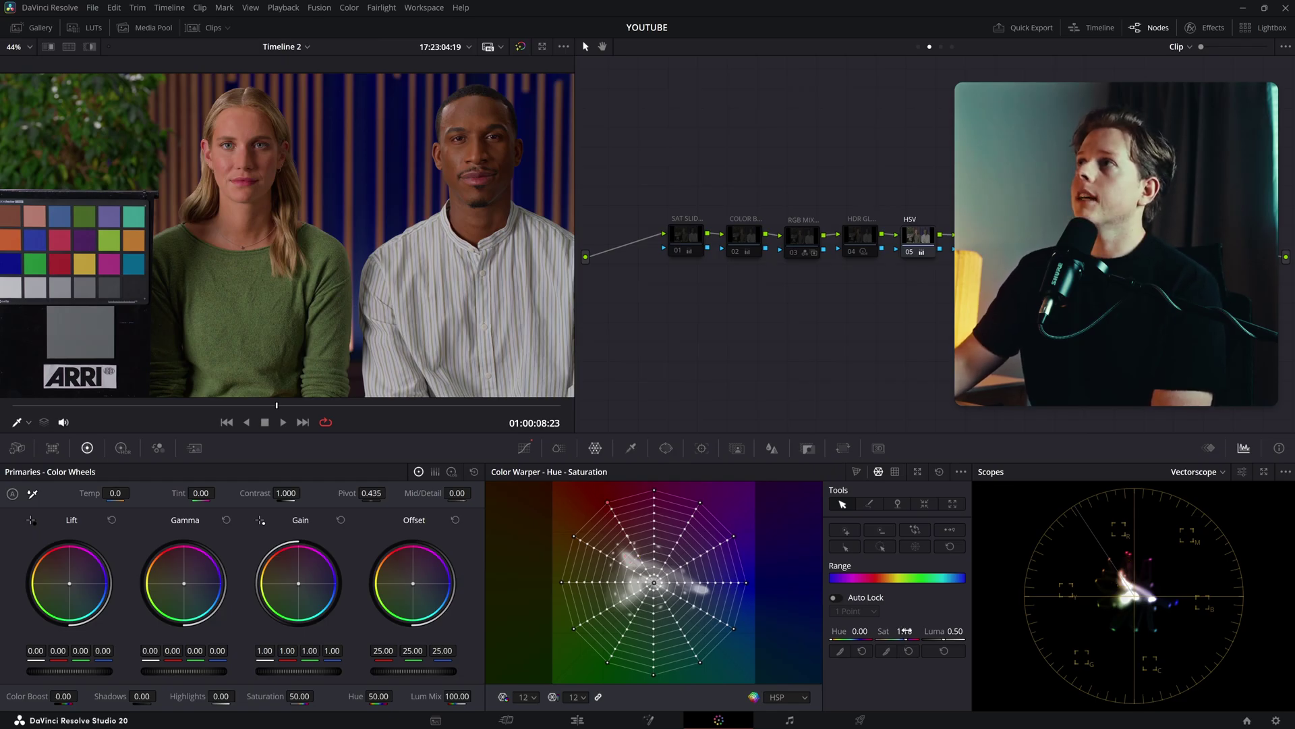
pyautogui.moveTo(610, 504); pyautogui.dragTo(612, 510)
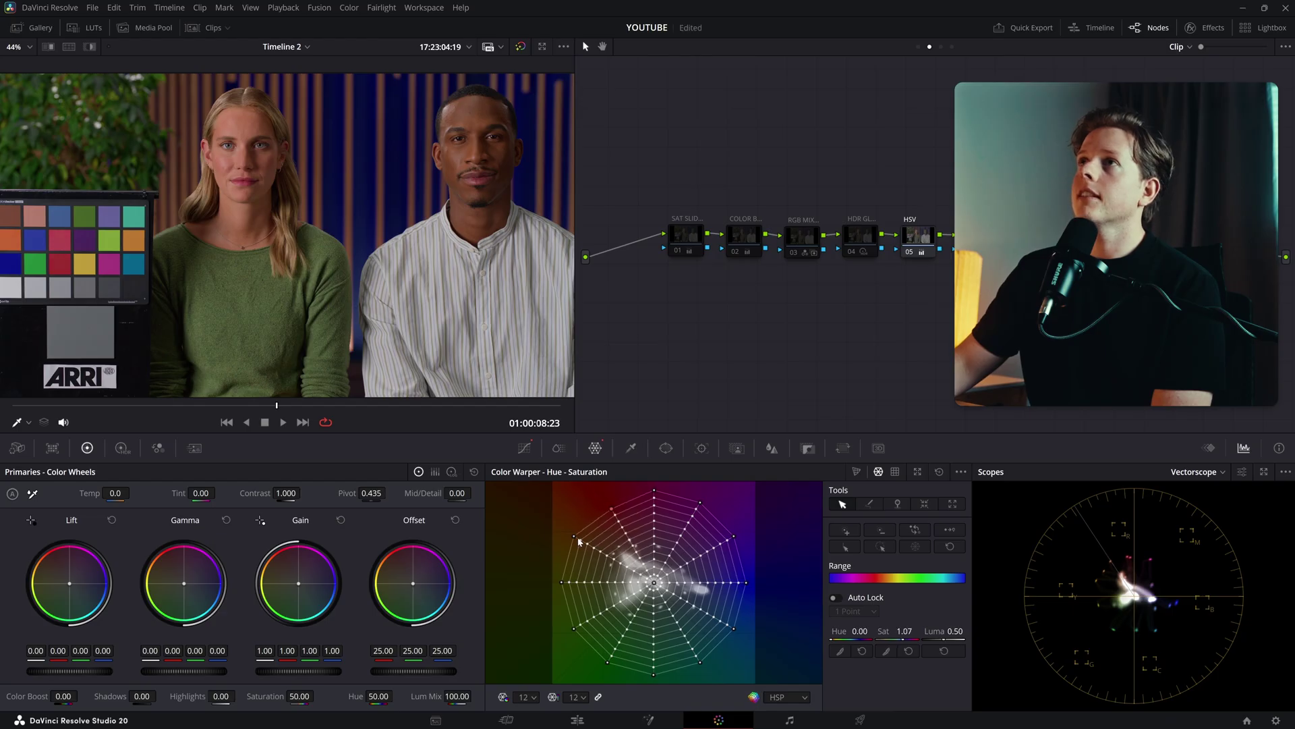
pyautogui.moveTo(908, 632); pyautogui.dragTo(911, 629)
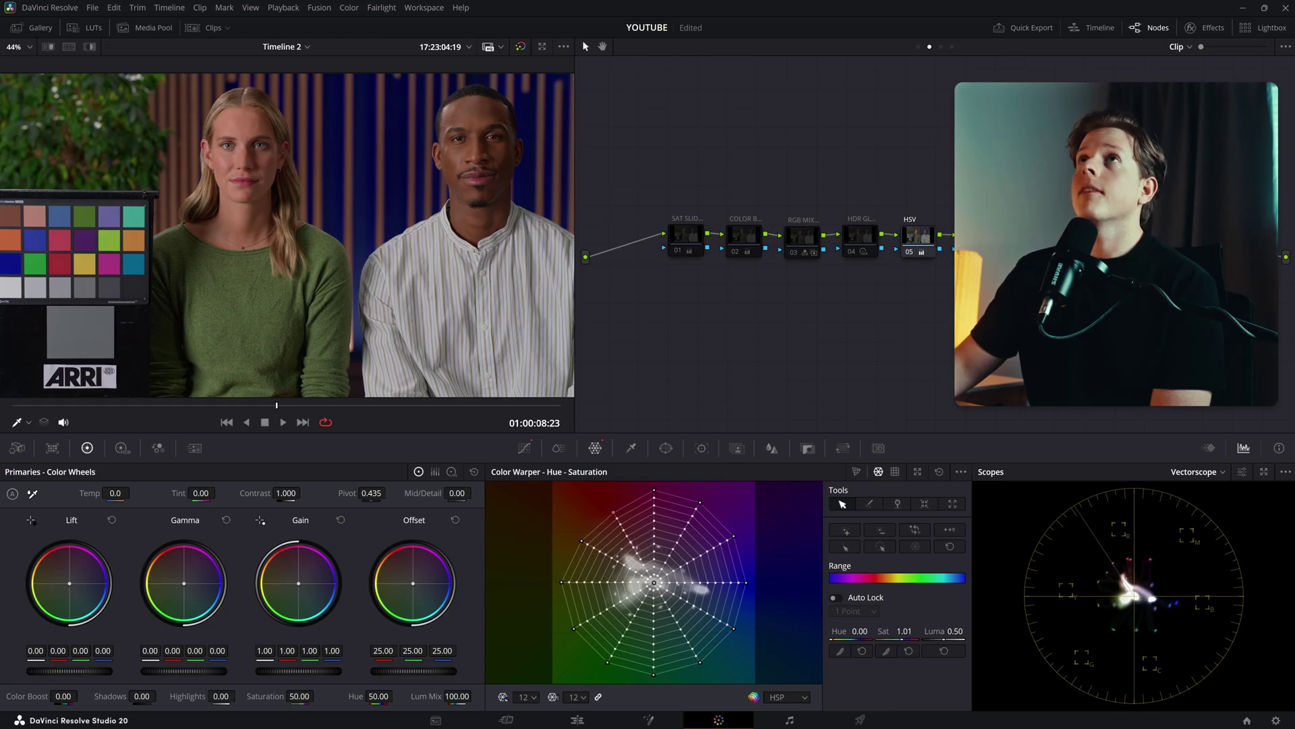